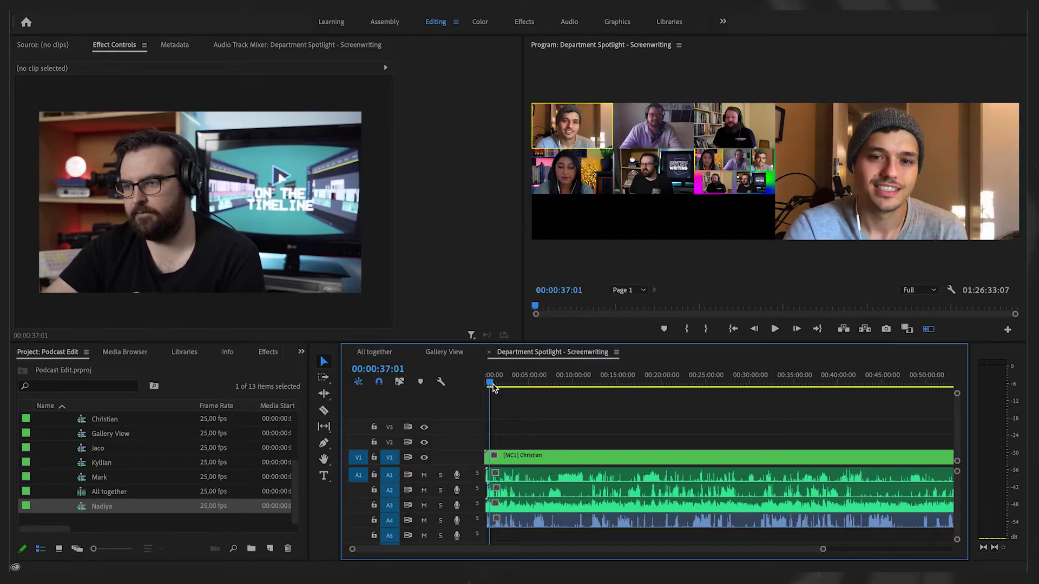
- Play the sequence with A3 soloed and check an empty audio track's channel assignment
{"action": "key", "text": "space"}
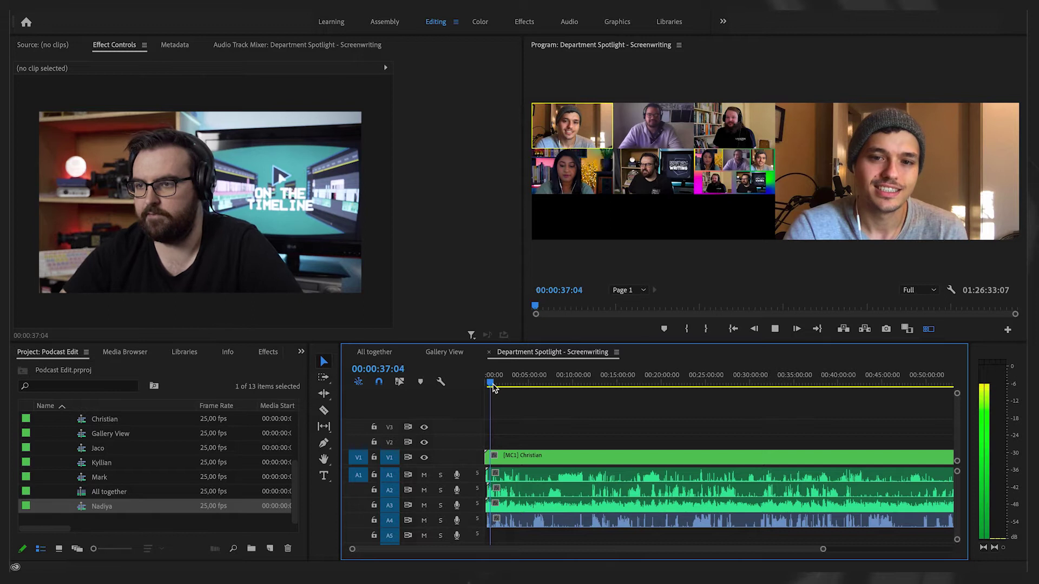
{"action": "key", "text": "space"}
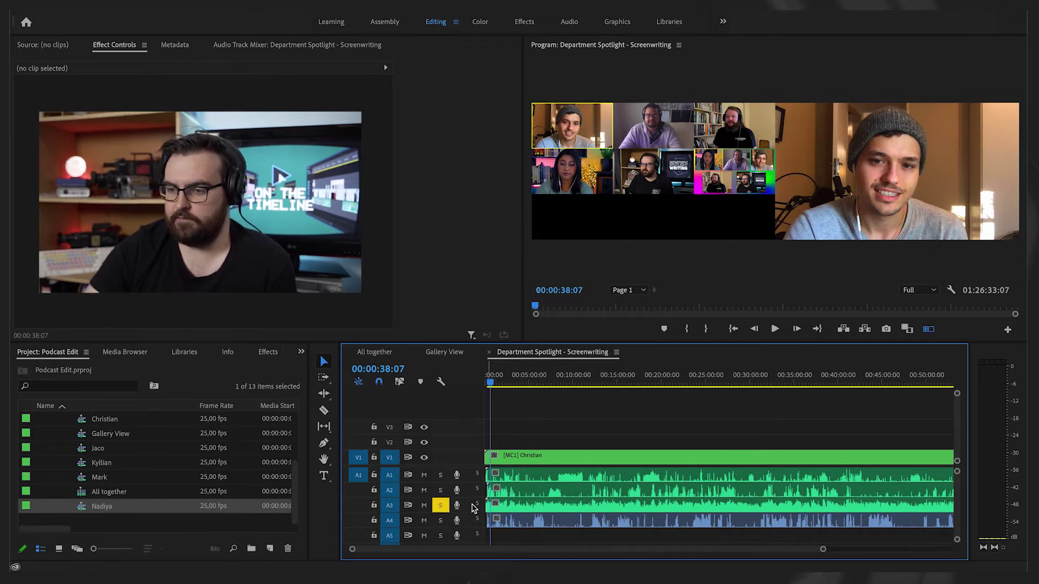
{"action": "key", "text": "space"}
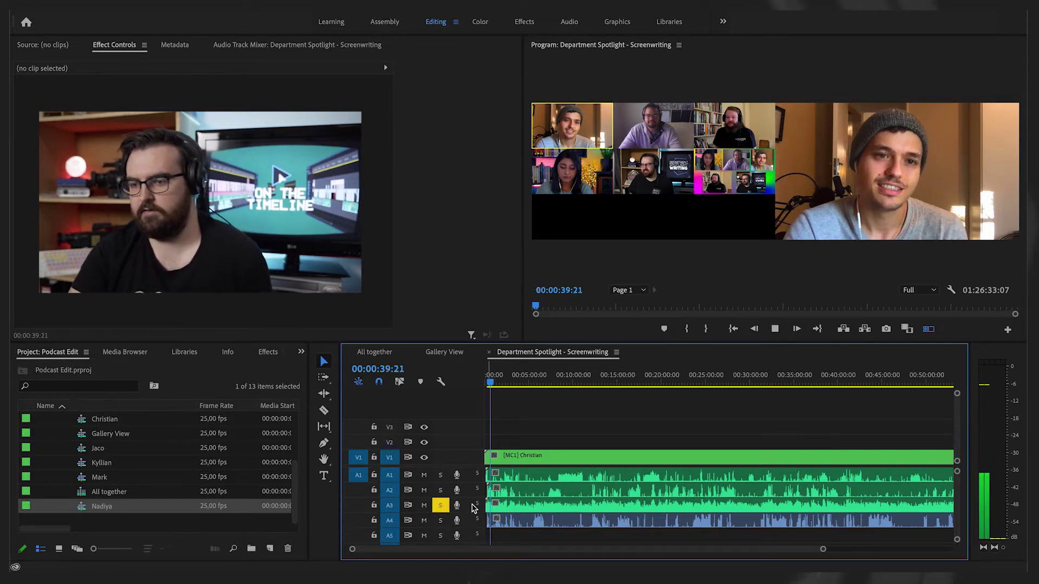
{"action": "key", "text": "space"}
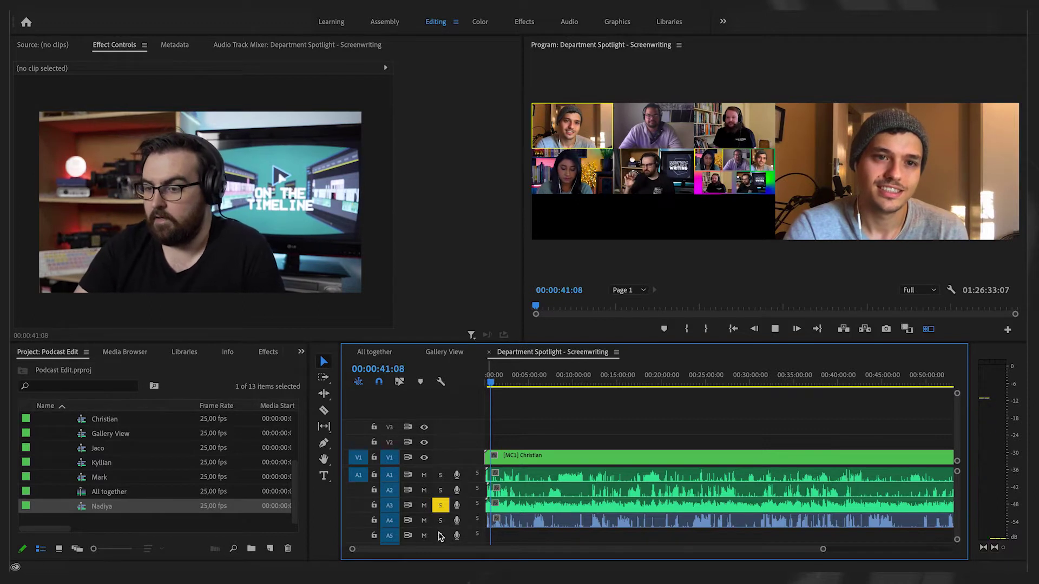
{"action": "scroll", "coordinate": [454, 520], "scroll_direction": "down", "scroll_amount": 5}
{"action": "scroll", "coordinate": [460, 521], "scroll_direction": "down", "scroll_amount": 2}
{"action": "left_click", "coordinate": [477, 528]}
{"action": "left_click", "coordinate": [502, 222]}
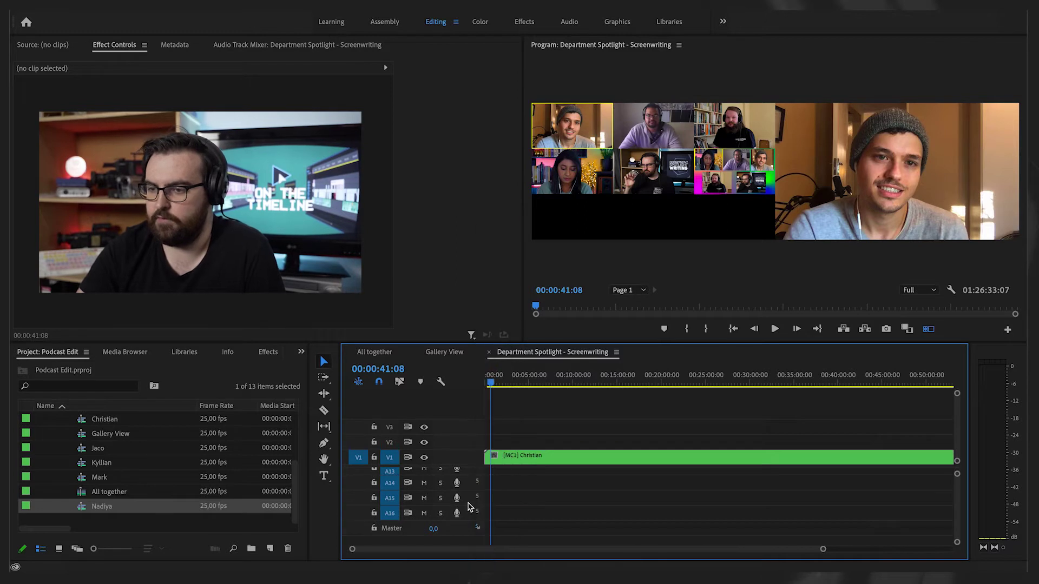
- Delete all empty audio tracks, keeping A1–A4, and resume playback
{"action": "right_click", "coordinate": [477, 513]}
{"action": "key", "text": "Escape"}
{"action": "right_click", "coordinate": [477, 513]}
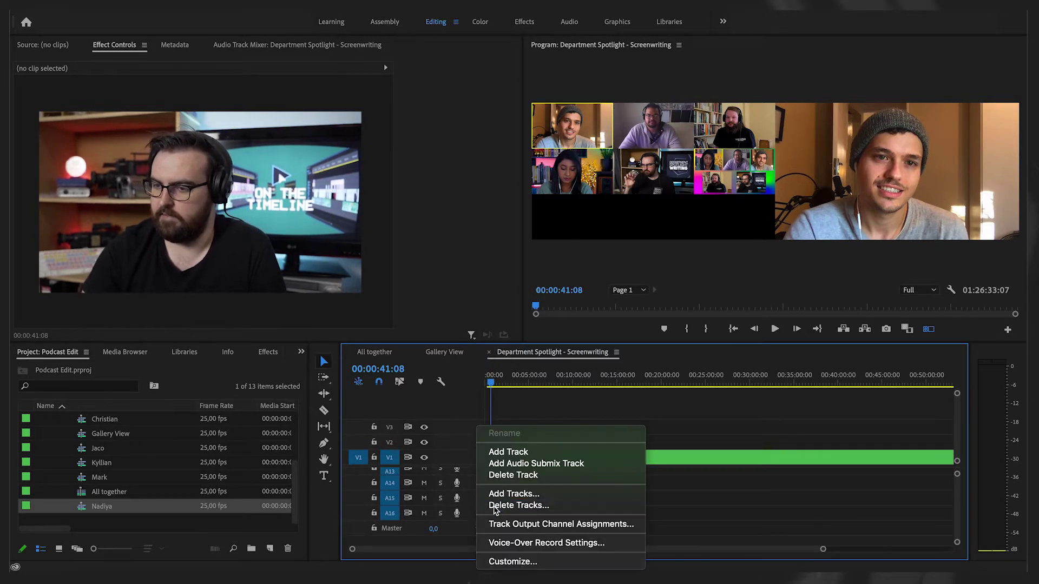
{"action": "left_click", "coordinate": [494, 506]}
{"action": "left_click", "coordinate": [439, 286]}
{"action": "left_click", "coordinate": [587, 223]}
{"action": "key", "text": "space"}
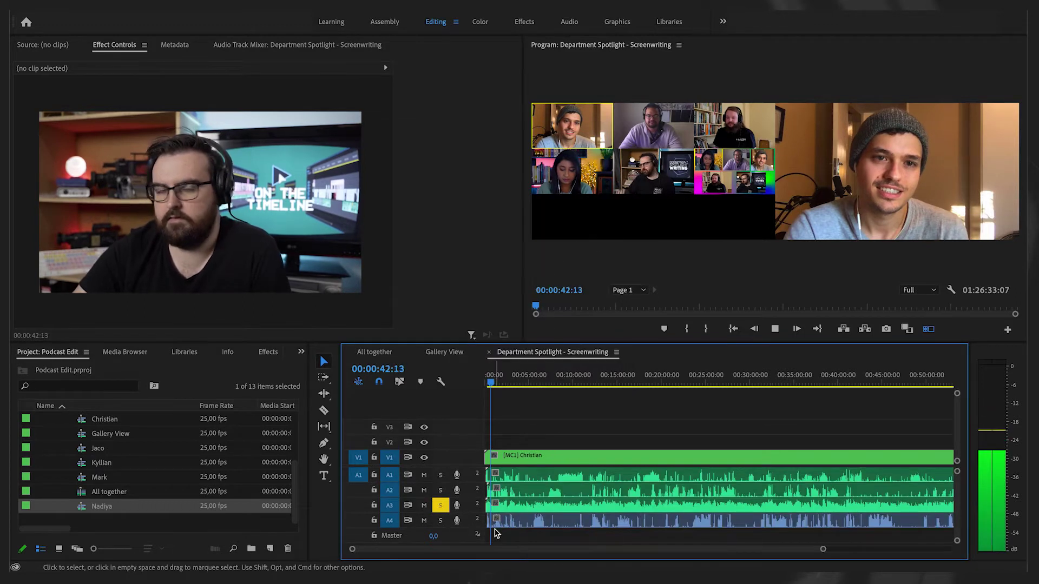
- From about 1:26, live-cut between Nadiya, presenter, Gallery View and Christian angles, ending on Gallery View
{"action": "left_click", "coordinate": [498, 384]}
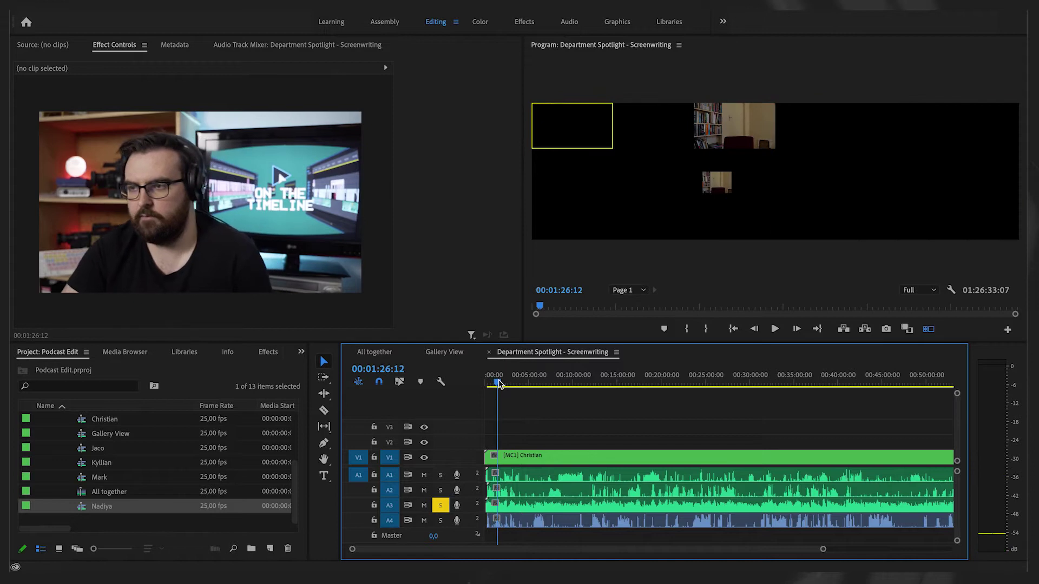
{"action": "key", "text": "space"}
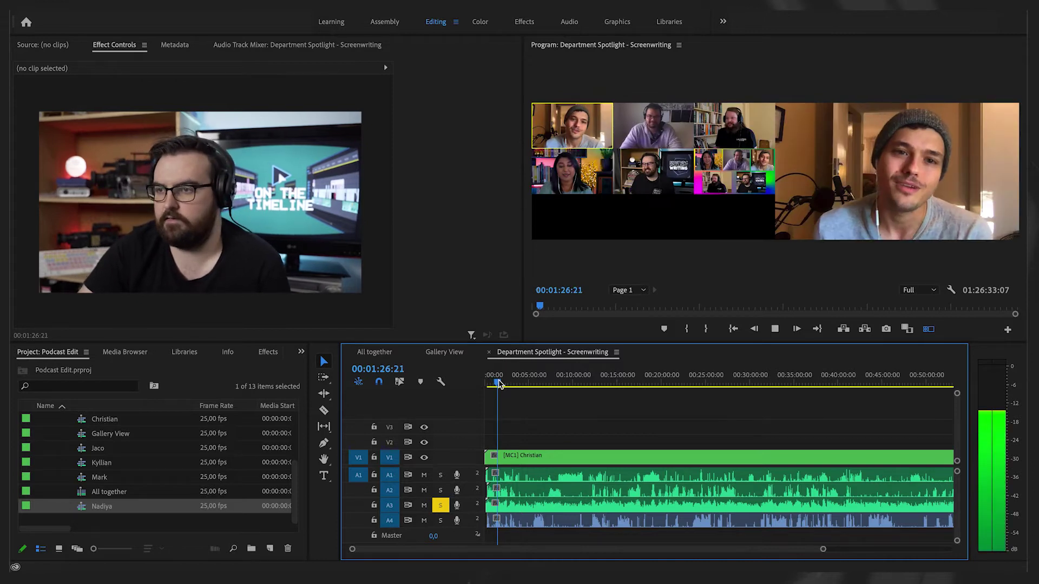
{"action": "key", "text": "space"}
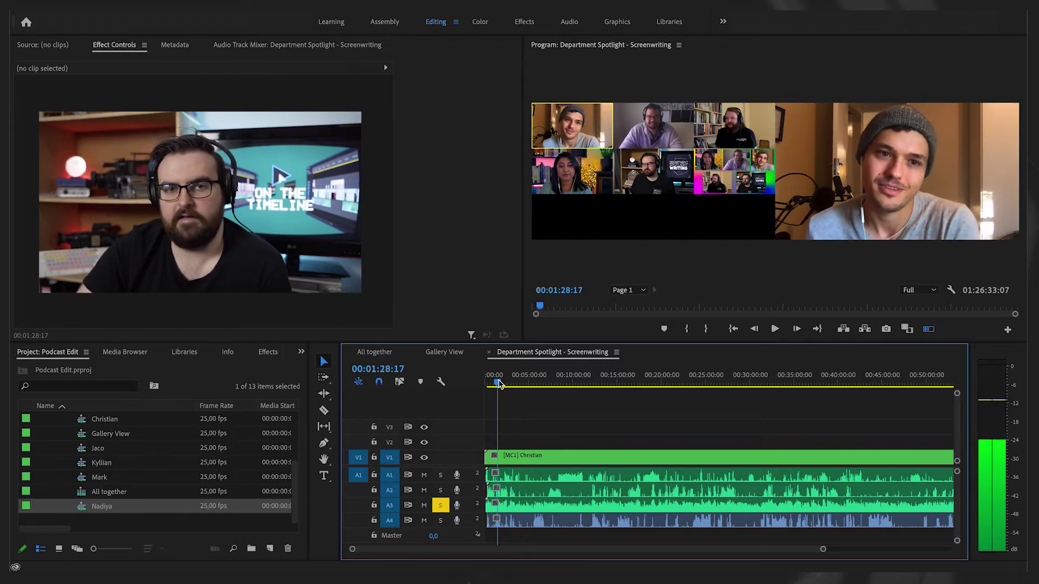
{"action": "key", "text": "space"}
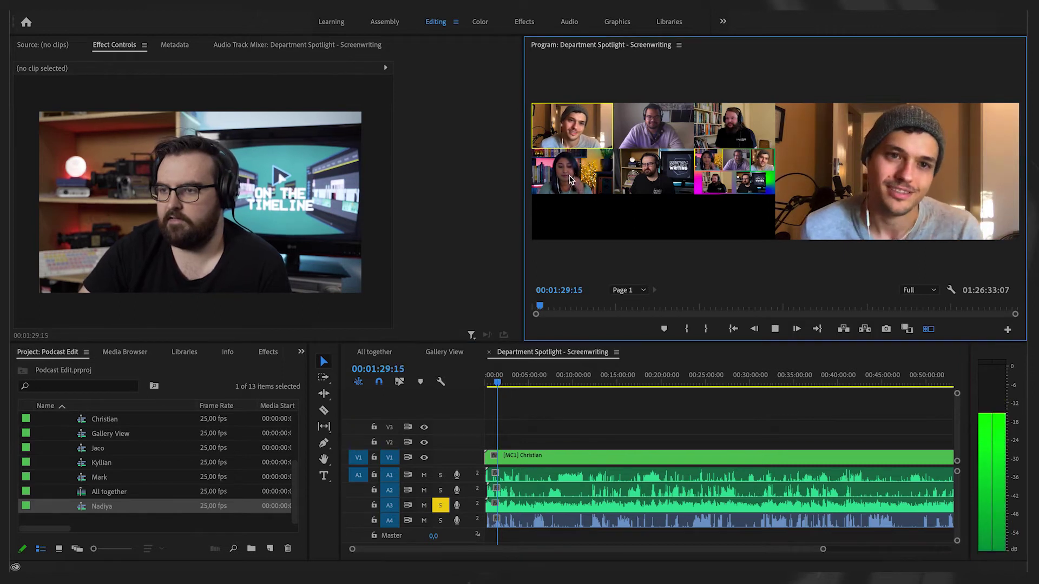
{"action": "left_click", "coordinate": [572, 172]}
{"action": "left_click", "coordinate": [649, 174]}
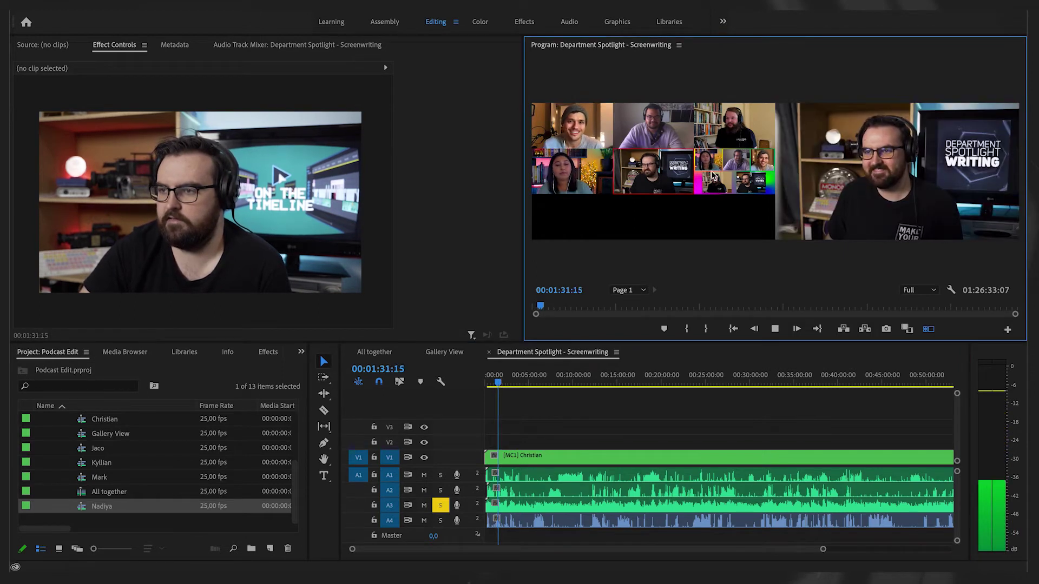
{"action": "left_click", "coordinate": [717, 176]}
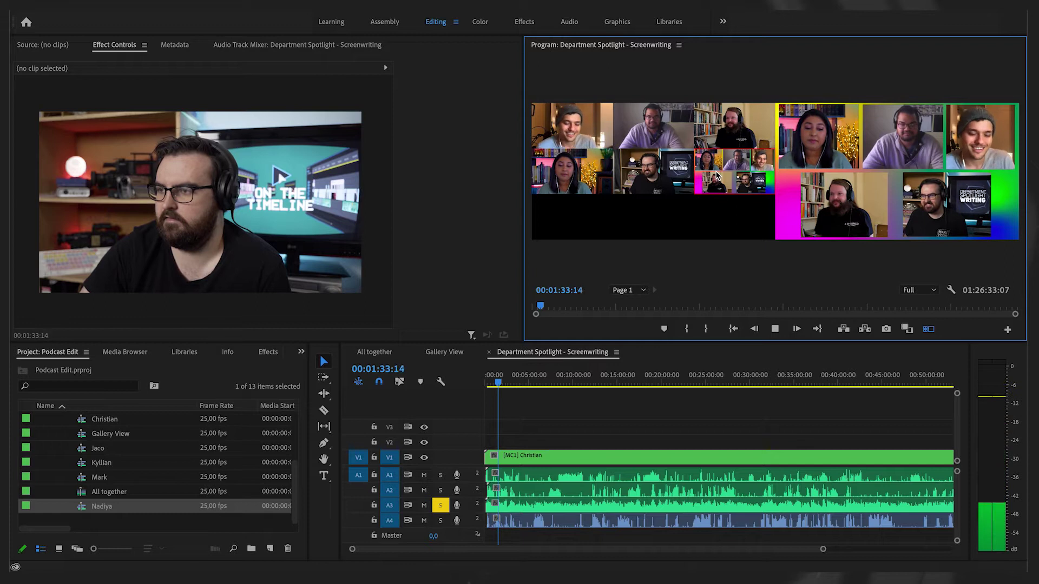
{"action": "left_click", "coordinate": [606, 132]}
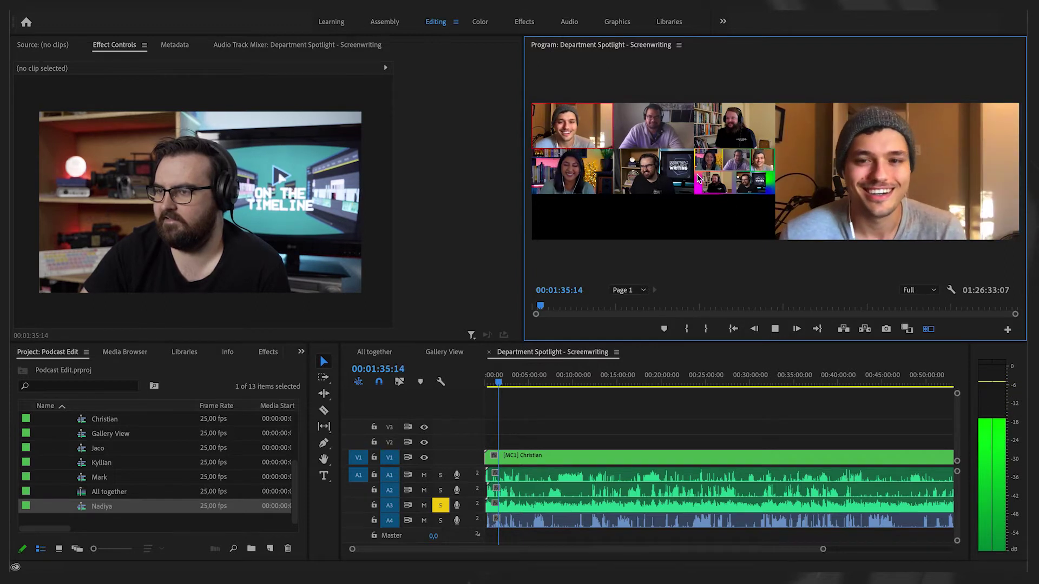
{"action": "left_click", "coordinate": [725, 172]}
{"action": "key", "text": "space"}
- Zoom the timeline in and replay the new angle cuts from about 1:29
{"action": "left_click", "coordinate": [524, 418]}
{"action": "key", "text": "="}
{"action": "key", "text": "="}
{"action": "key", "text": "="}
{"action": "key", "text": "="}
{"action": "key", "text": "="}
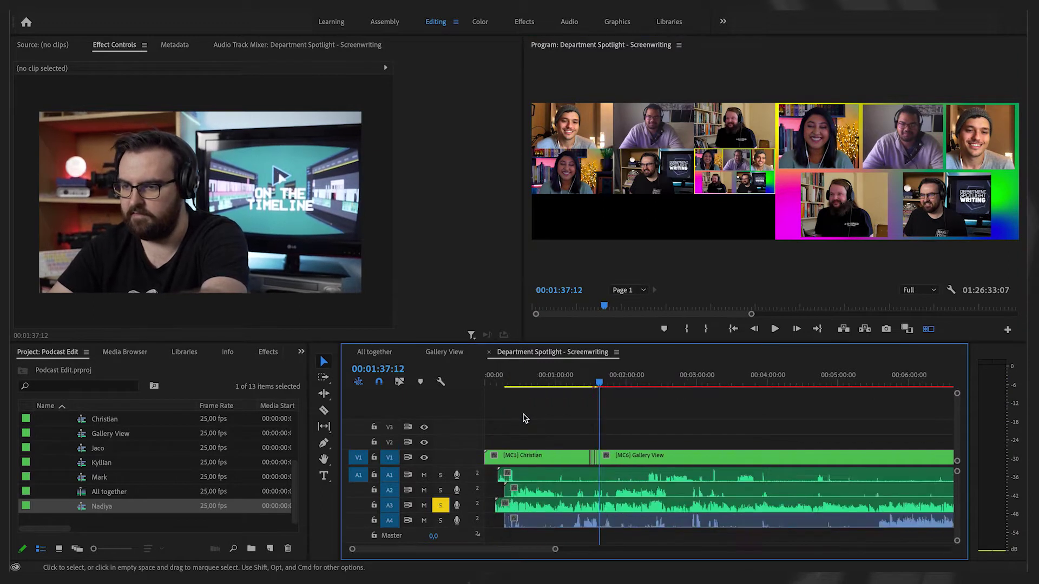
{"action": "left_click", "coordinate": [546, 382]}
{"action": "left_click_drag", "start_coordinate": [546, 382], "coordinate": [571, 383]}
{"action": "key", "text": "space"}
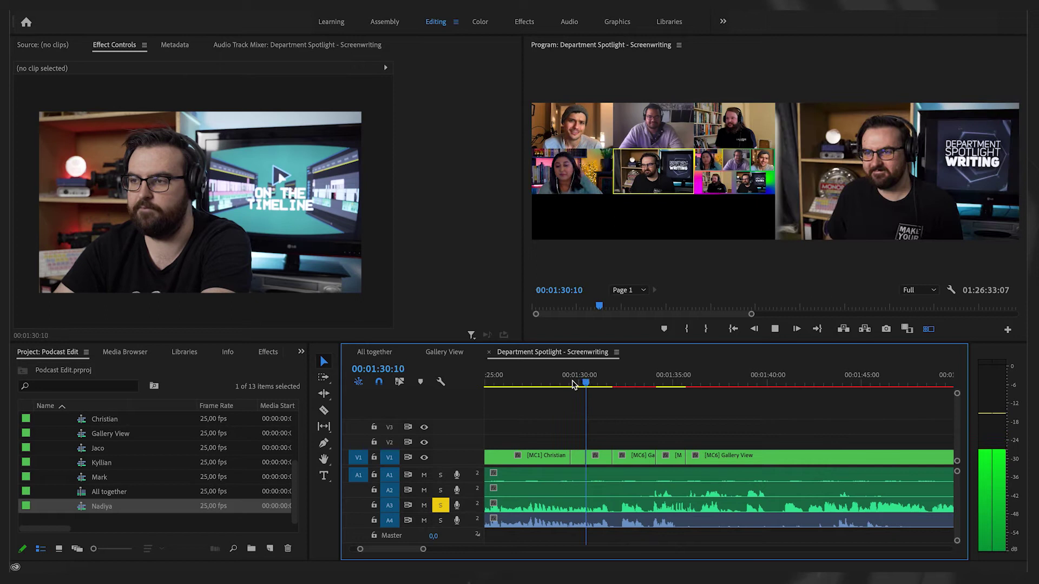
{"action": "key", "text": "space"}
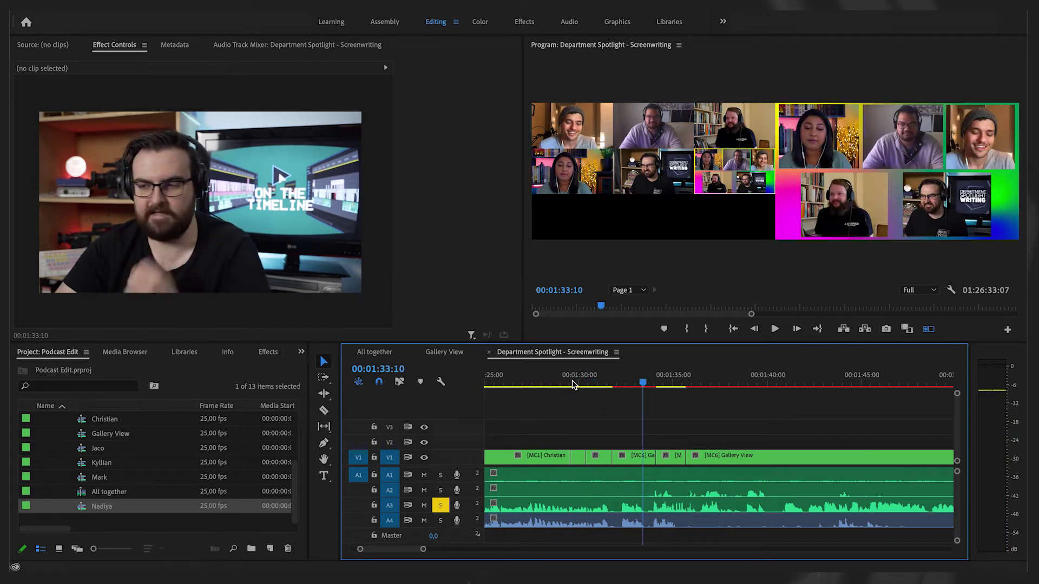
- Switch the stretch near 1:30 to Christian's angle, then replay from 1:28 and 1:34
{"action": "left_click_drag", "start_coordinate": [621, 388], "coordinate": [594, 384]}
{"action": "left_click", "coordinate": [585, 133]}
{"action": "left_click", "coordinate": [551, 375]}
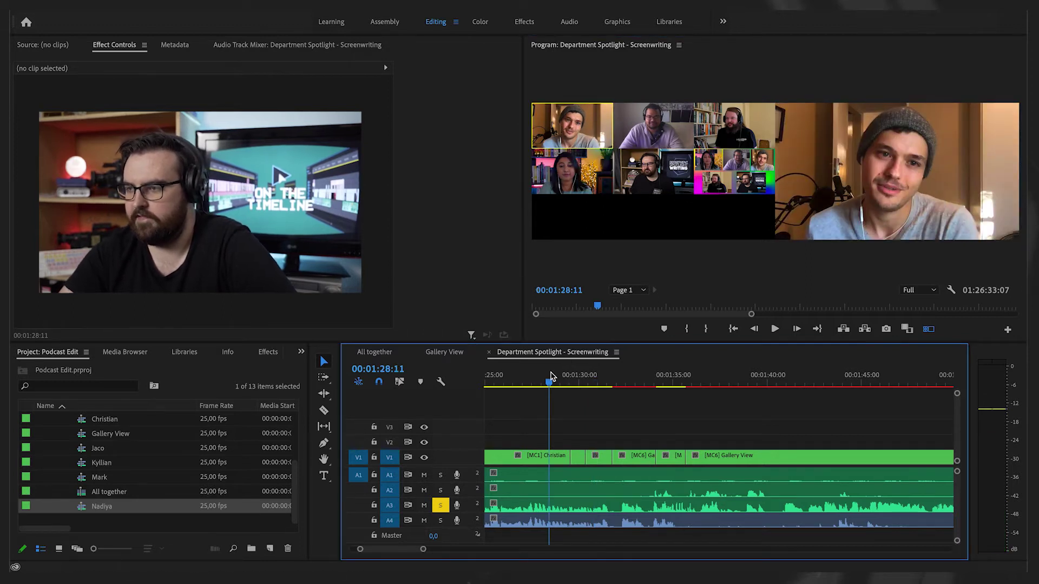
{"action": "key", "text": "space"}
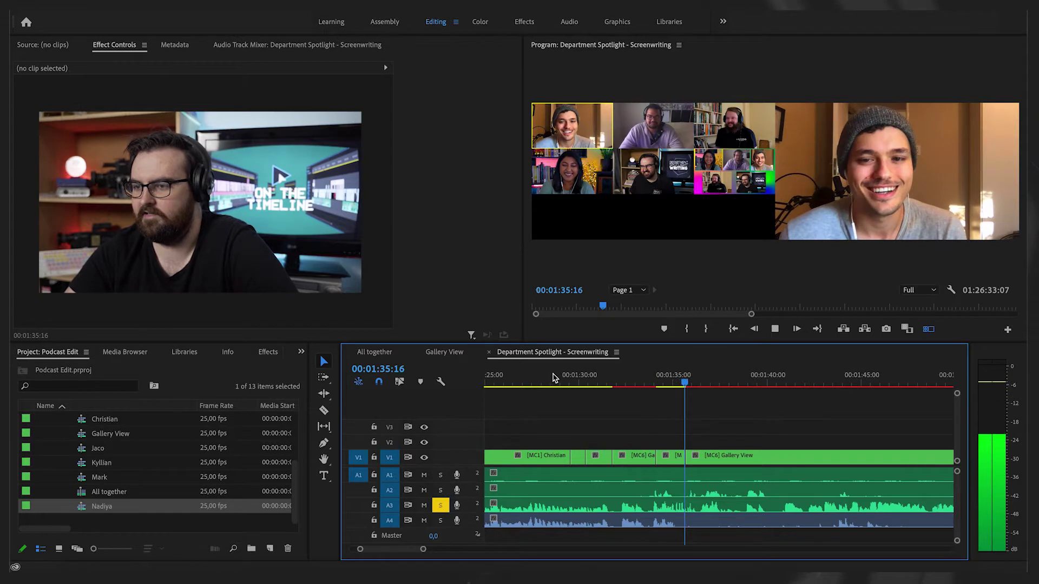
{"action": "left_click", "coordinate": [663, 383]}
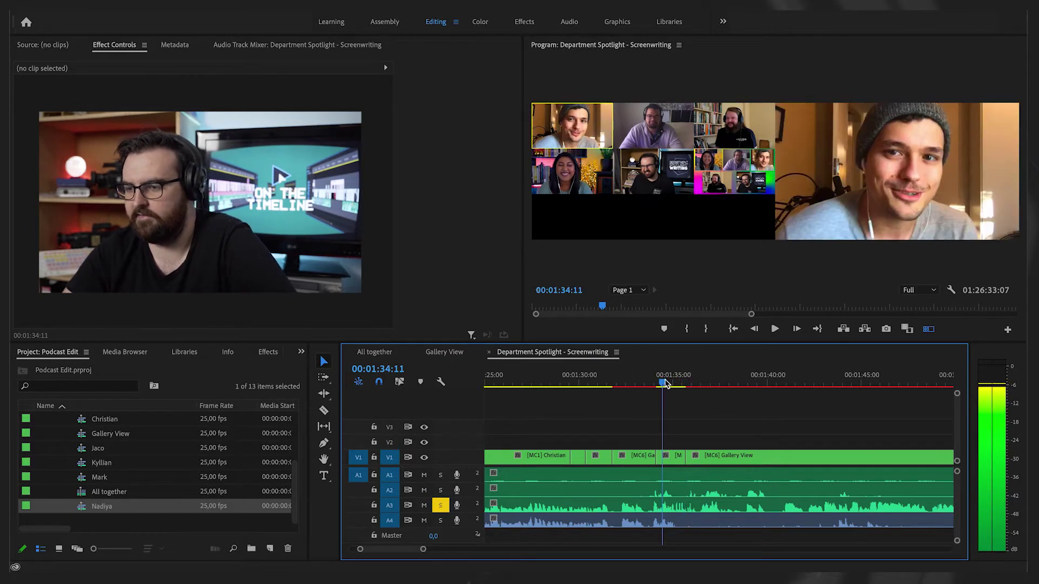
{"action": "left_click", "coordinate": [564, 166]}
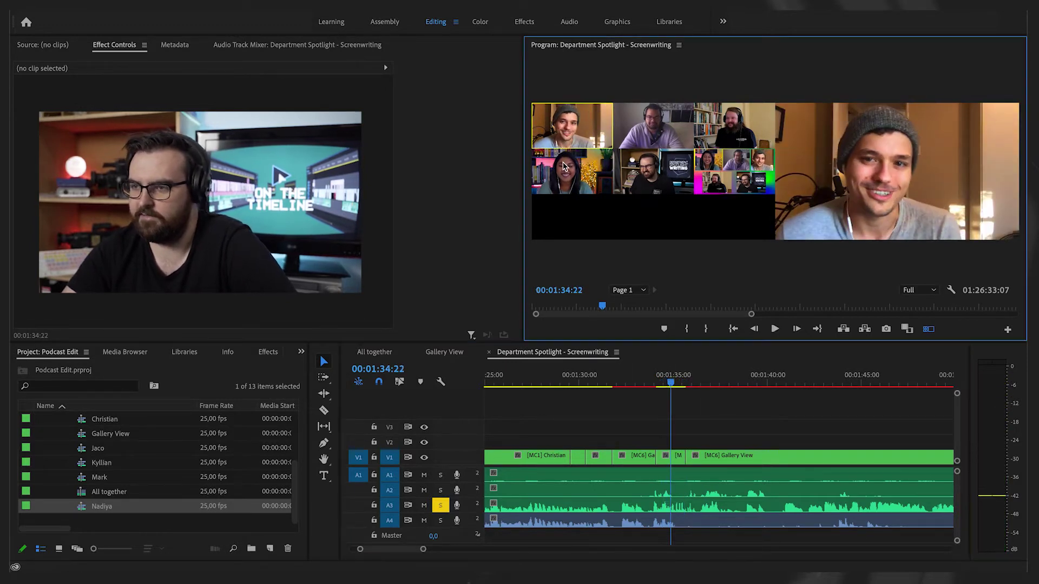
{"action": "key", "text": "space"}
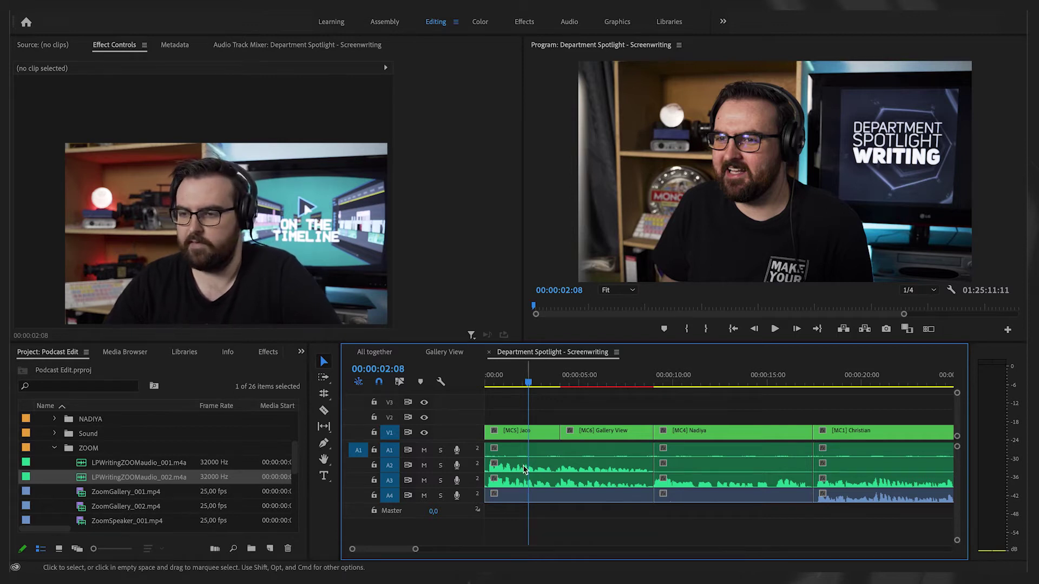
- Delete the opening A1, A3 and A4 audio clips before the 10-second mark
{"action": "left_click_drag", "start_coordinate": [499, 386], "coordinate": [495, 387]}
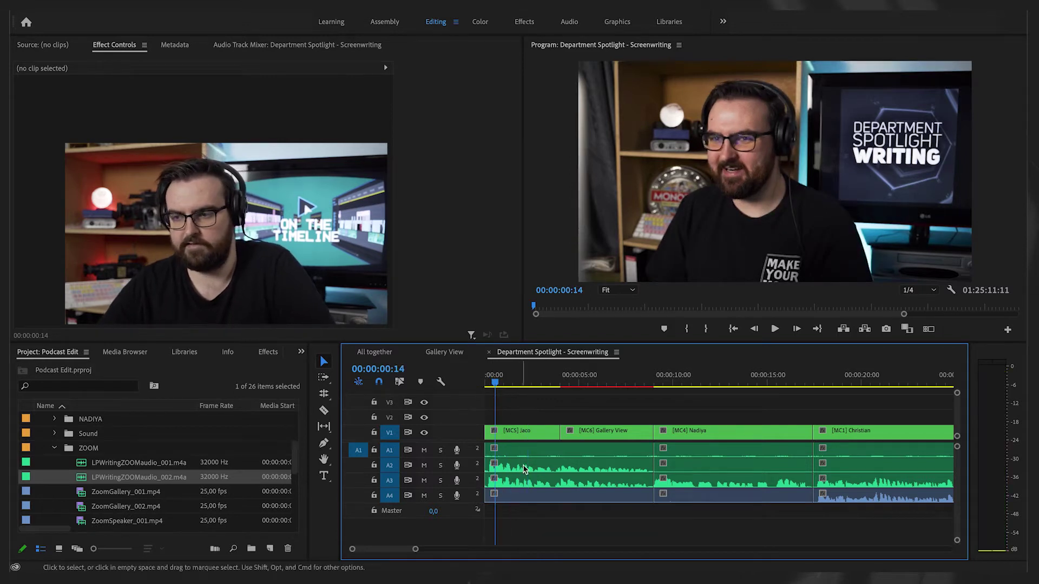
{"action": "left_click", "coordinate": [519, 455]}
{"action": "key", "text": "Delete"}
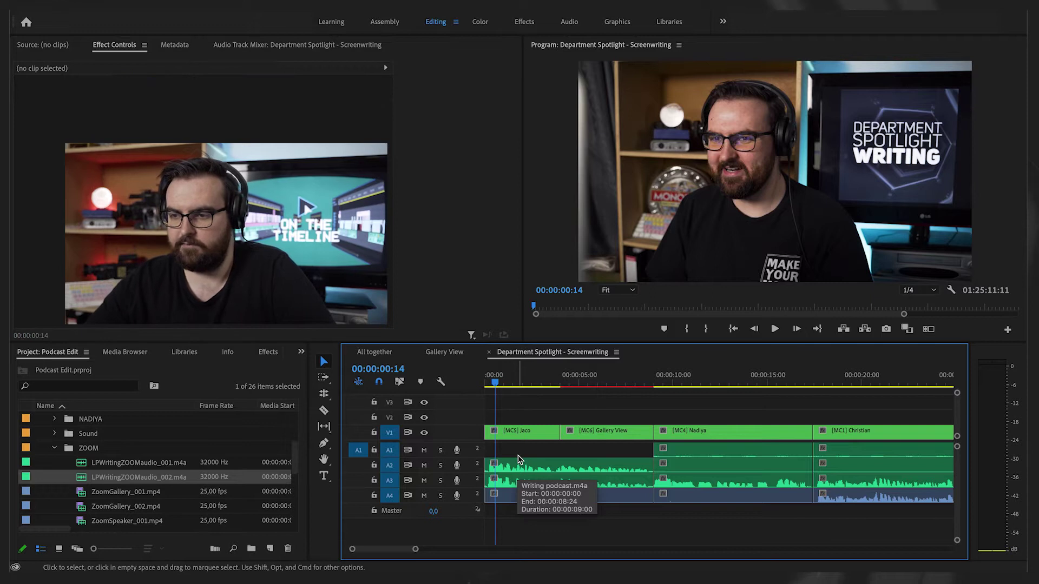
{"action": "left_click", "coordinate": [512, 483]}
{"action": "key", "text": "Delete"}
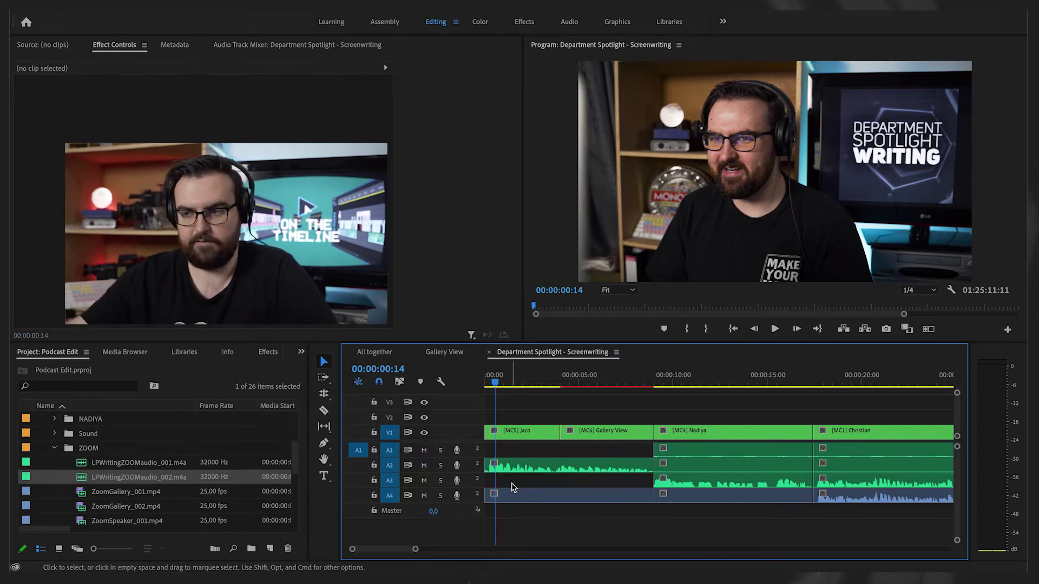
{"action": "left_click", "coordinate": [515, 500]}
{"action": "key", "text": "Delete"}
- Play into Nadiya's section and delete the extra A4 audio clip there
{"action": "key", "text": "space"}
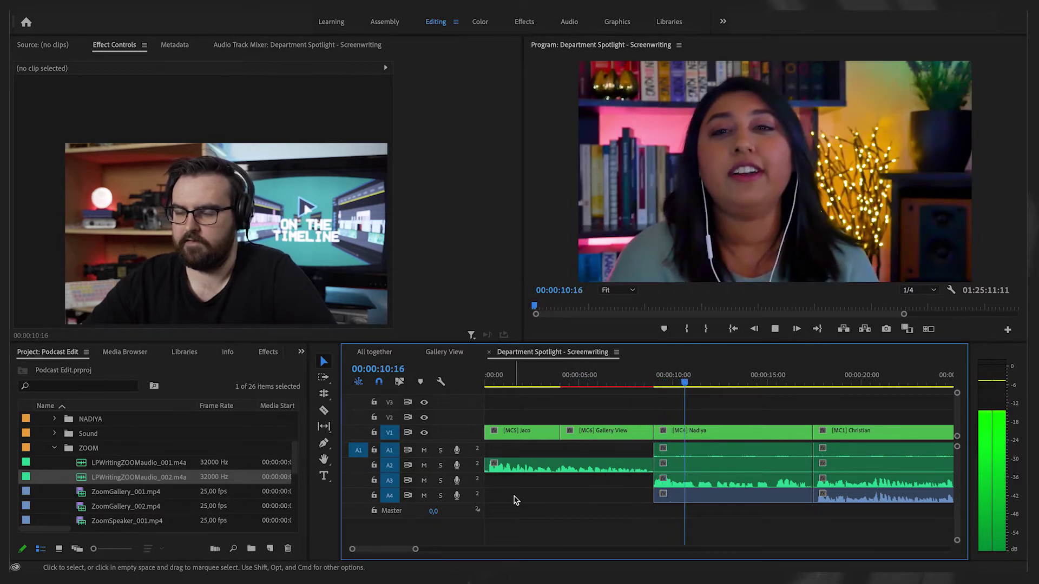
{"action": "key", "text": "space"}
{"action": "left_click", "coordinate": [735, 497]}
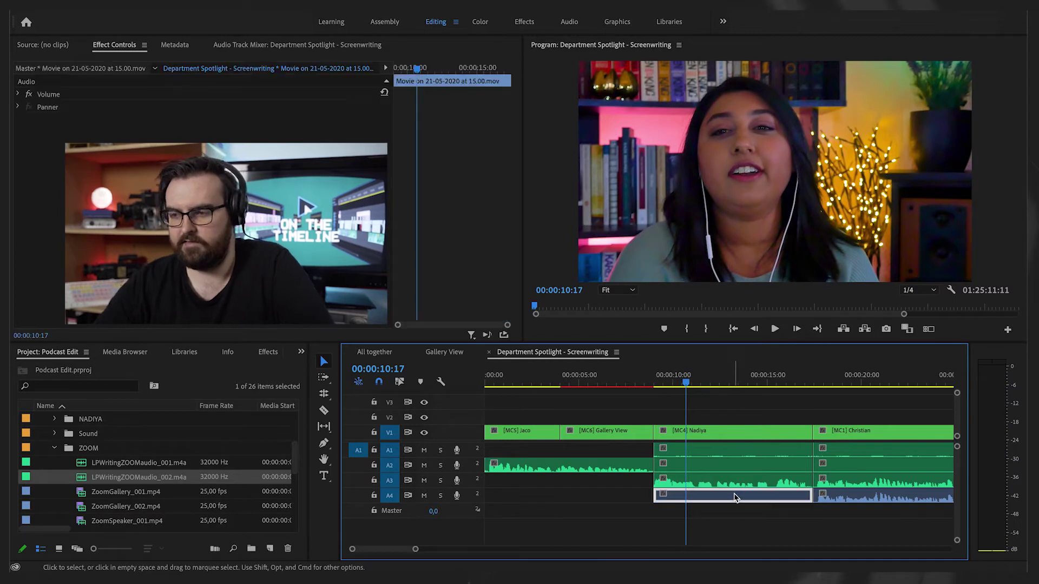
{"action": "key", "text": "Delete"}
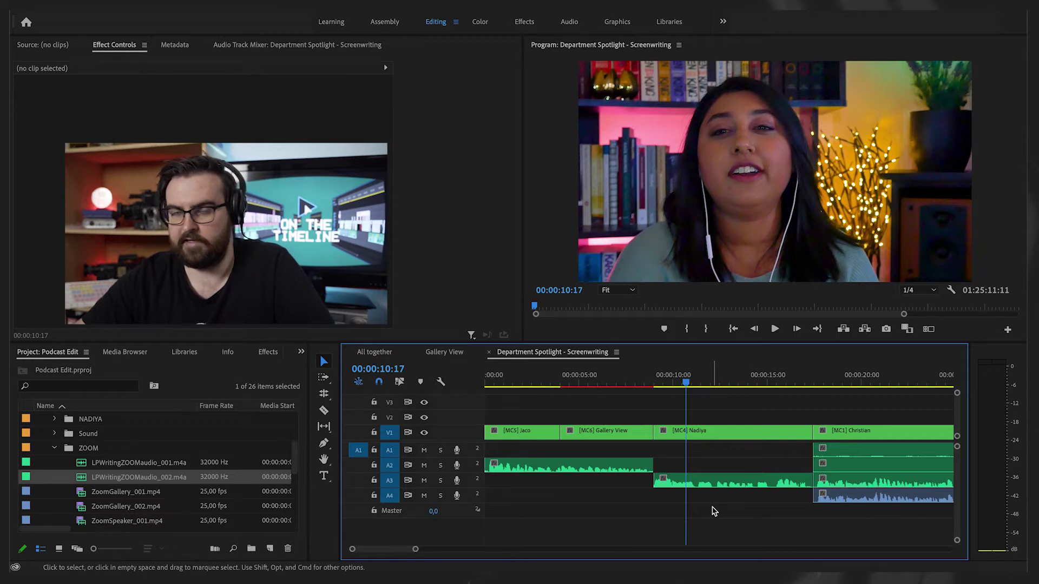
- Delete the A3, A1 and A2 audio clips under Christian's section
{"action": "key", "text": "space"}
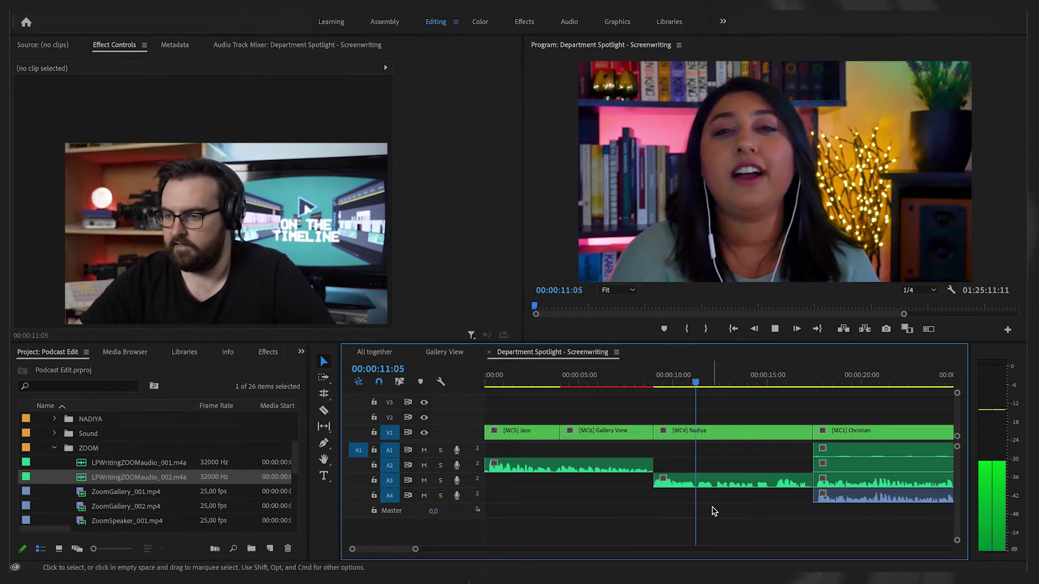
{"action": "key", "text": "space"}
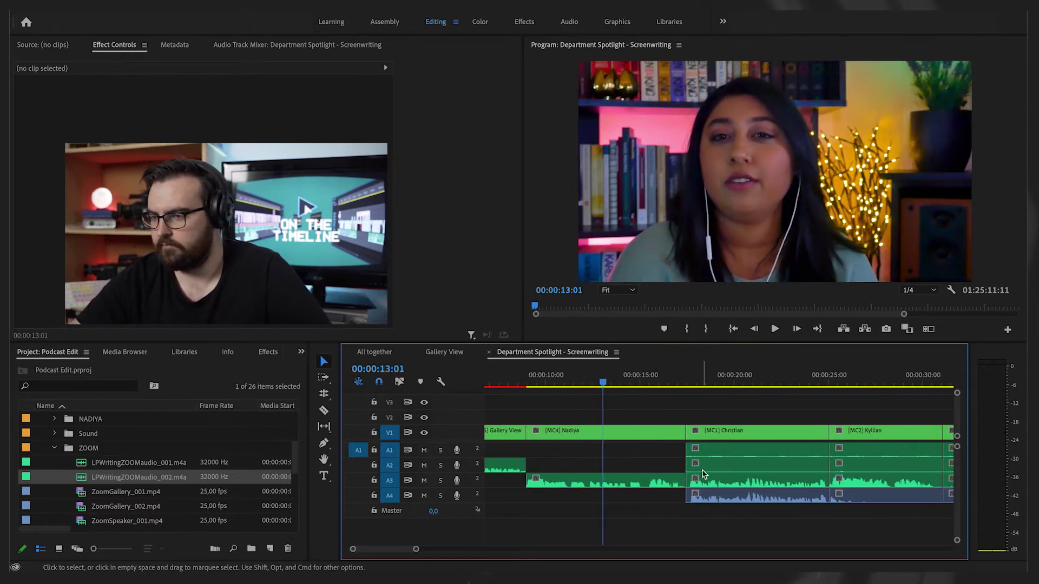
{"action": "left_click", "coordinate": [709, 381]}
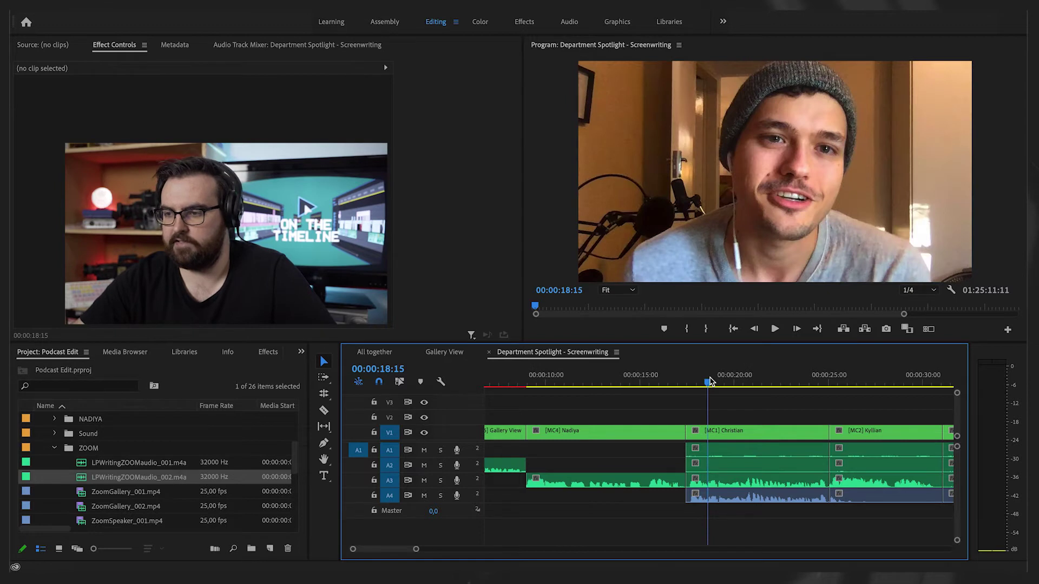
{"action": "key", "text": "space"}
{"action": "key", "text": "space"}
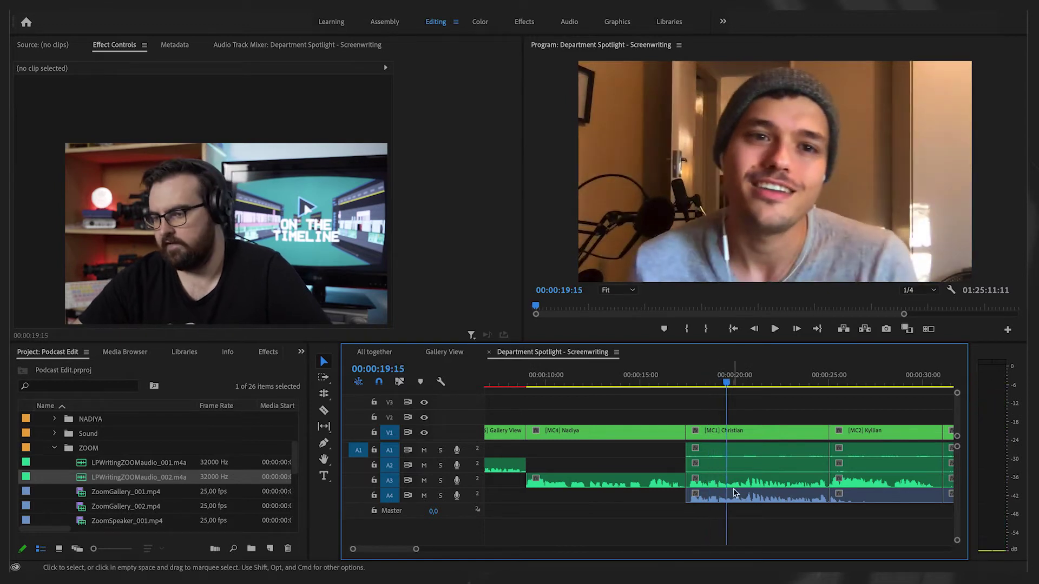
{"action": "key", "text": "Delete"}
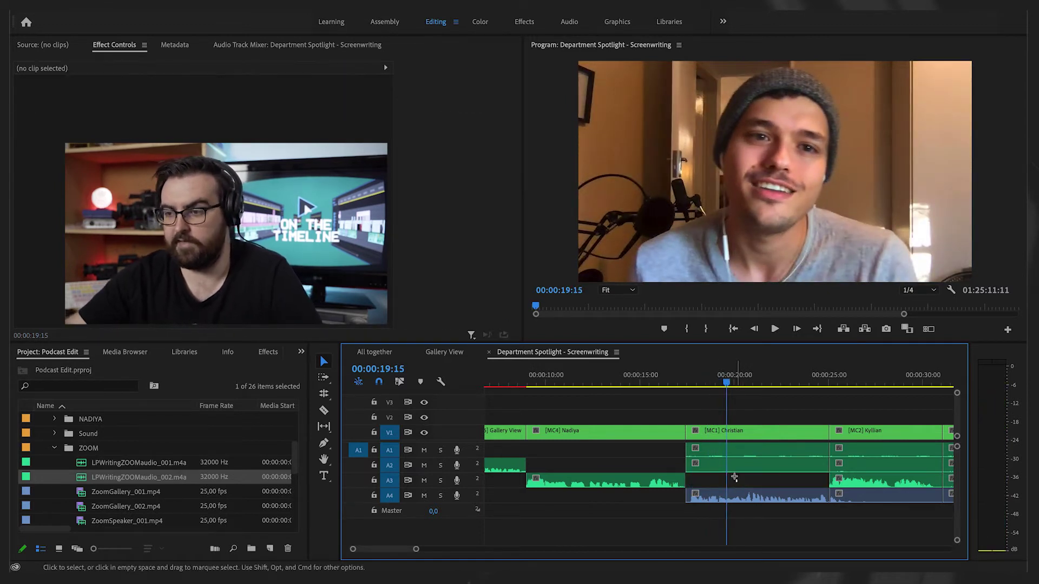
{"action": "left_click", "coordinate": [729, 466]}
{"action": "key", "text": "Delete"}
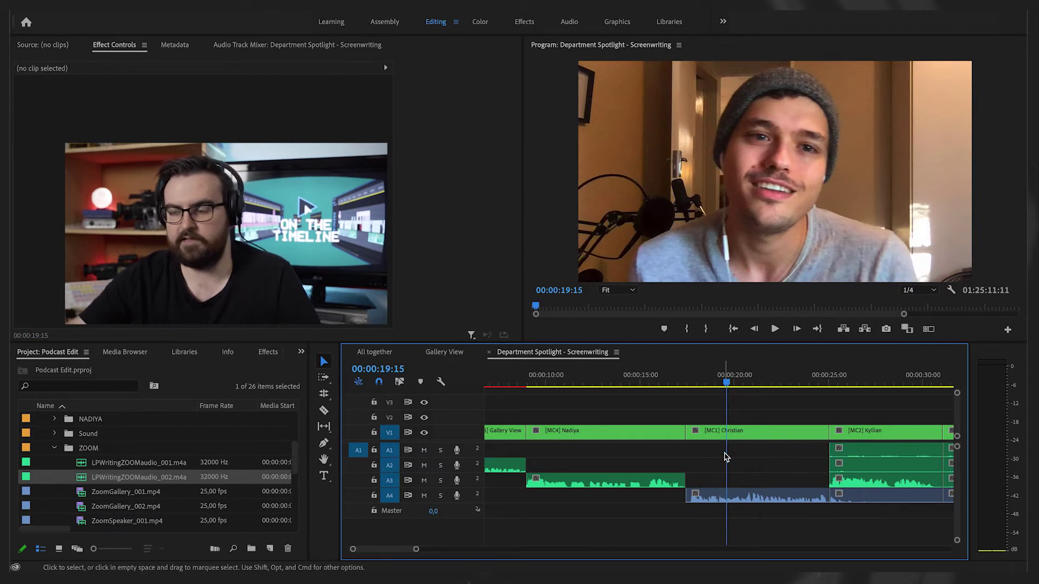
{"action": "key", "text": "space"}
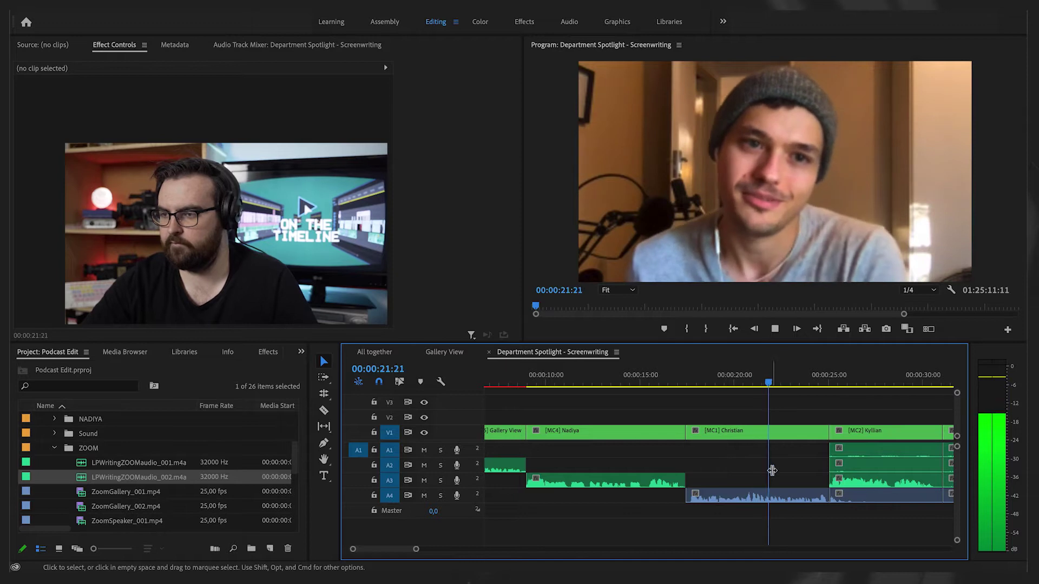
- In Kyllian's section, delete A4, A1 and A2 audio and move Kyllian's clip to track A5
{"action": "scroll", "coordinate": [763, 471], "scroll_direction": "right", "scroll_amount": 5}
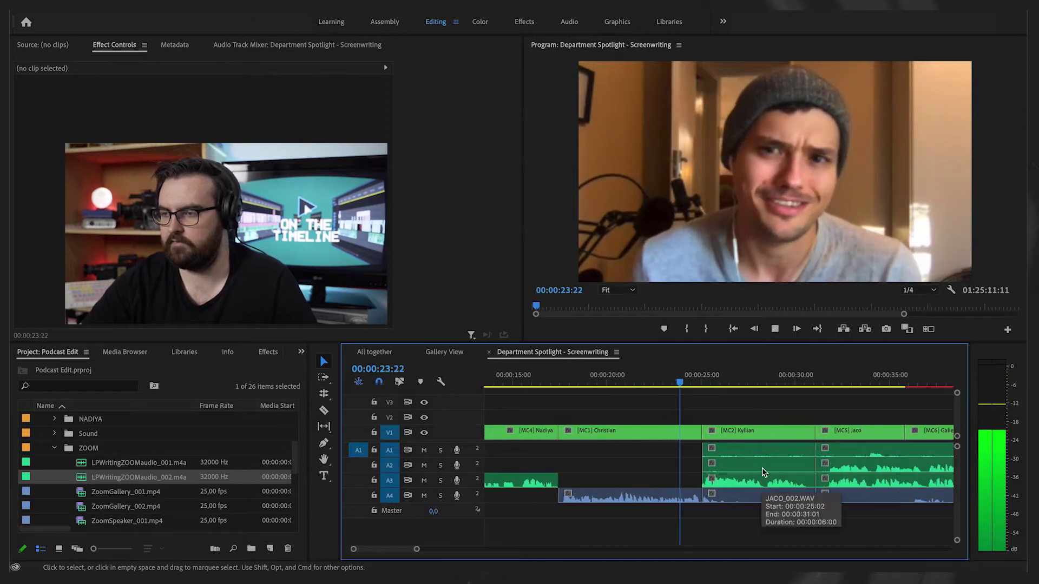
{"action": "key", "text": "space"}
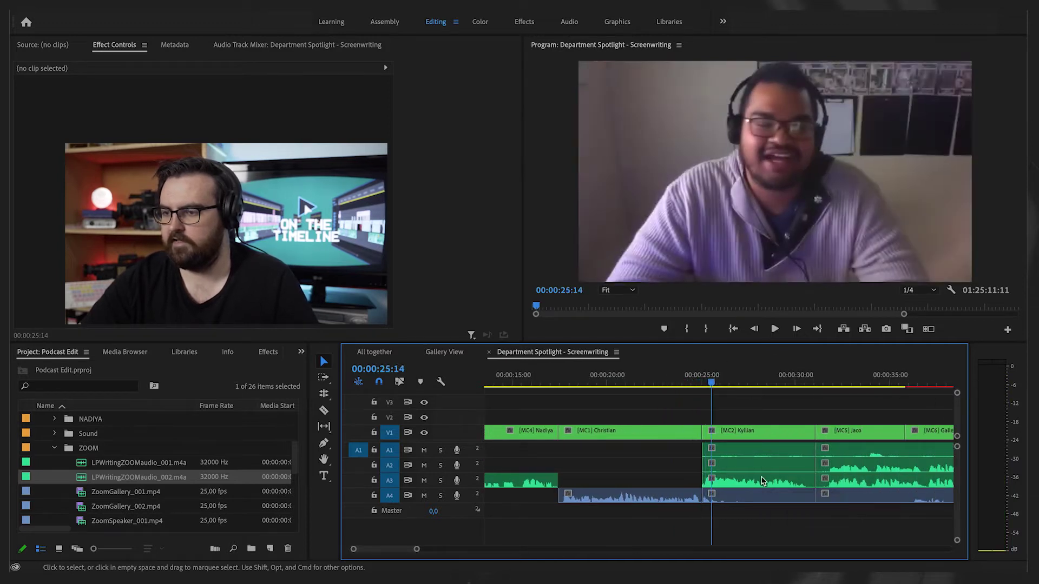
{"action": "left_click", "coordinate": [760, 497]}
{"action": "key", "text": "Delete"}
{"action": "left_click_drag", "start_coordinate": [758, 489], "coordinate": [756, 529]}
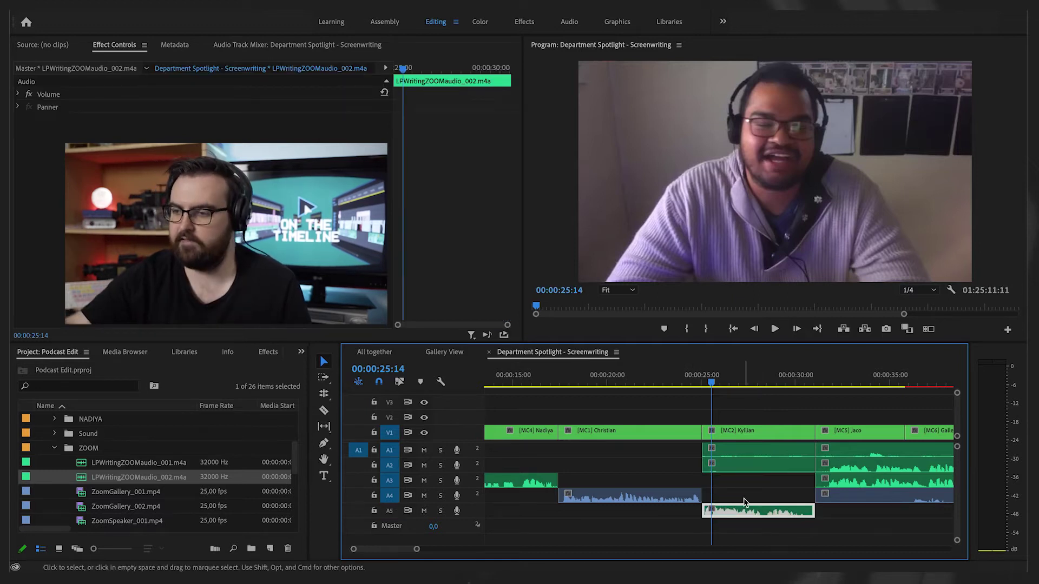
{"action": "left_click", "coordinate": [739, 461]}
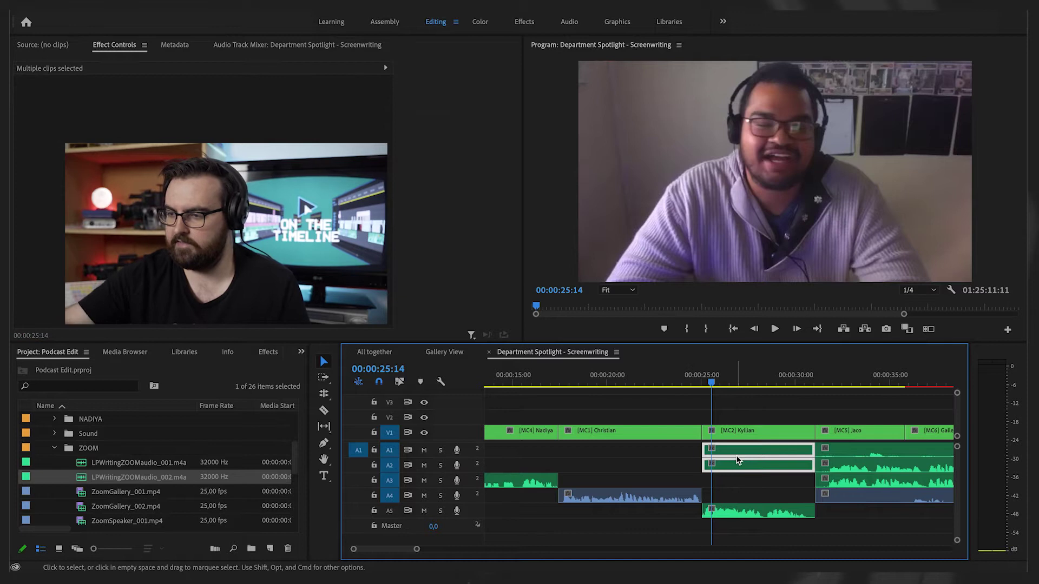
{"action": "key", "text": "Delete"}
- Play into Jaco's section and solo A1 and another speaker track to compare them
{"action": "scroll", "coordinate": [731, 433], "scroll_direction": "right", "scroll_amount": 3}
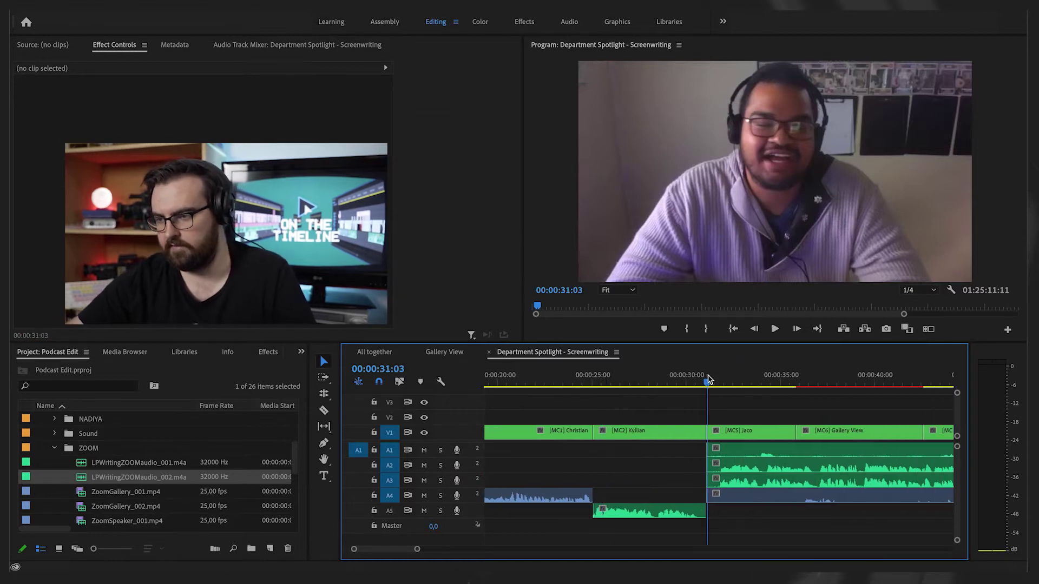
{"action": "key", "text": "space"}
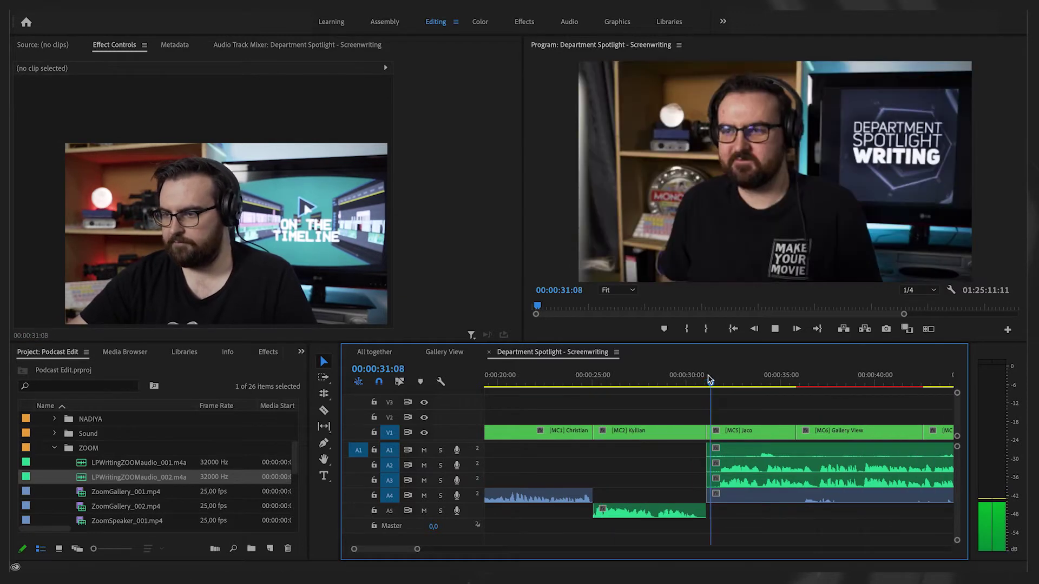
{"action": "scroll", "coordinate": [698, 453], "scroll_direction": "right", "scroll_amount": 3}
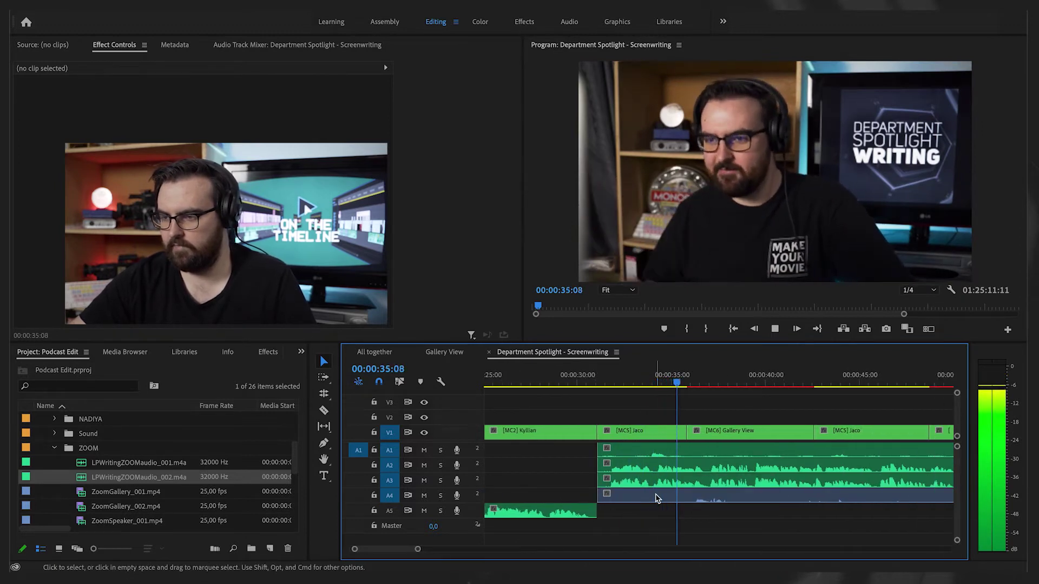
{"action": "key", "text": "space"}
{"action": "left_click_drag", "start_coordinate": [654, 371], "coordinate": [652, 374]}
{"action": "left_click", "coordinate": [441, 451]}
{"action": "key", "text": "space"}
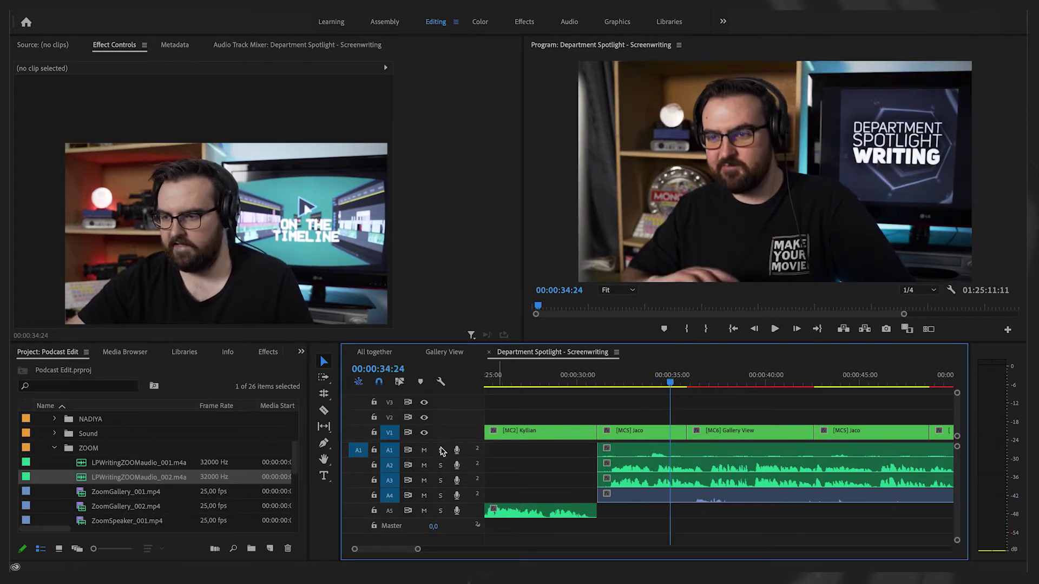
{"action": "left_click", "coordinate": [441, 465]}
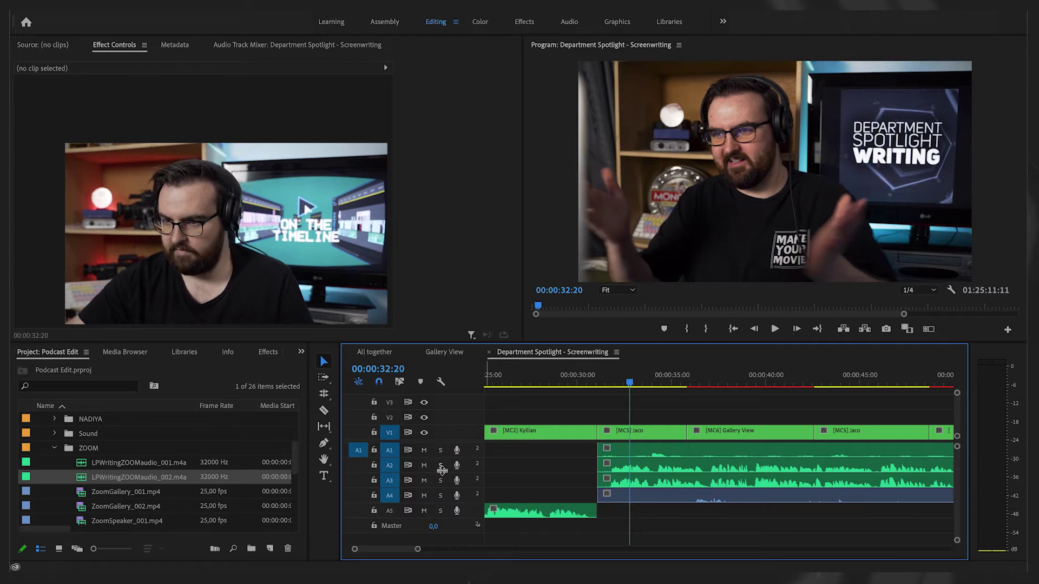
{"action": "key", "text": "space"}
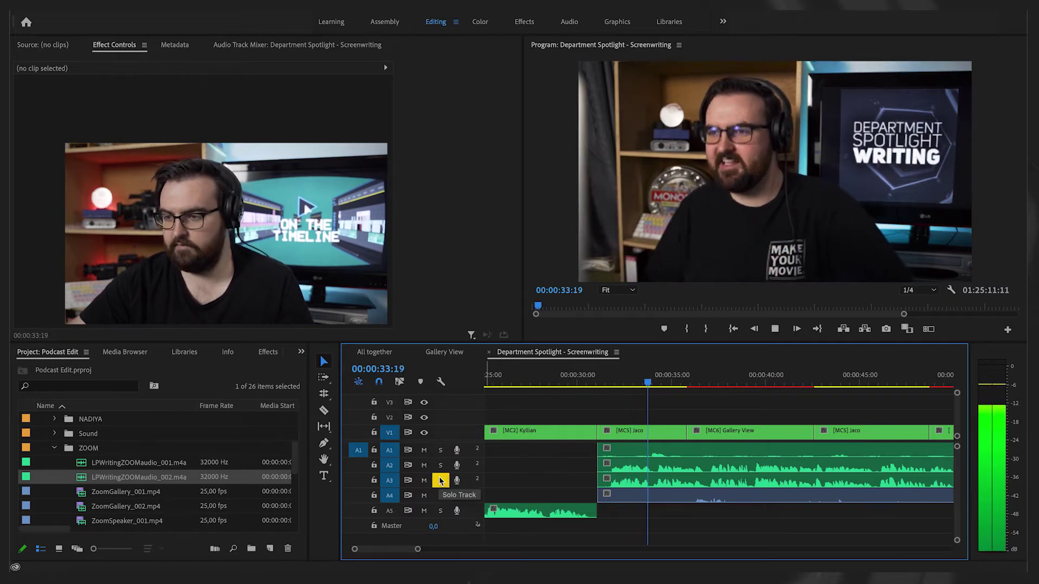
{"action": "key", "text": "space"}
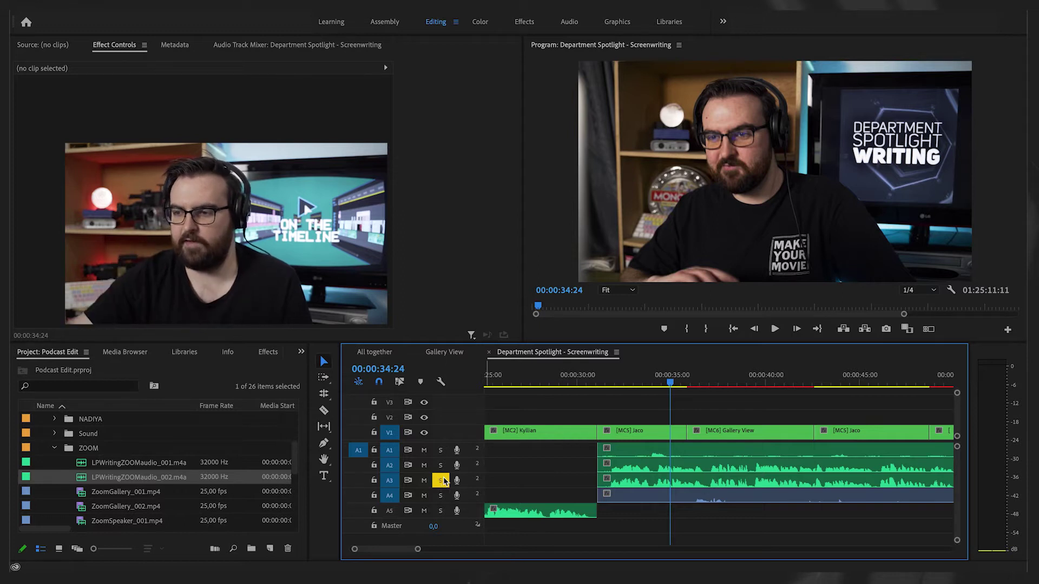
- Trim A1, A3 and A4 to start at the Gallery View cut, then trim A3/A4 later
{"action": "left_click_drag", "start_coordinate": [603, 447], "coordinate": [692, 447]}
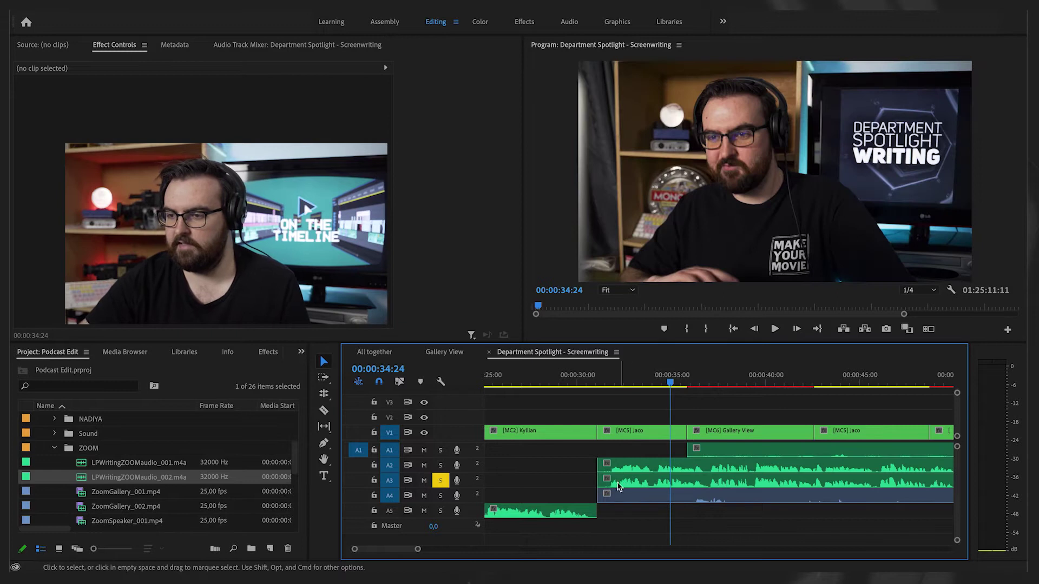
{"action": "left_click_drag", "start_coordinate": [602, 482], "coordinate": [692, 477]}
{"action": "left_click_drag", "start_coordinate": [594, 503], "coordinate": [685, 502]}
{"action": "key", "text": "space"}
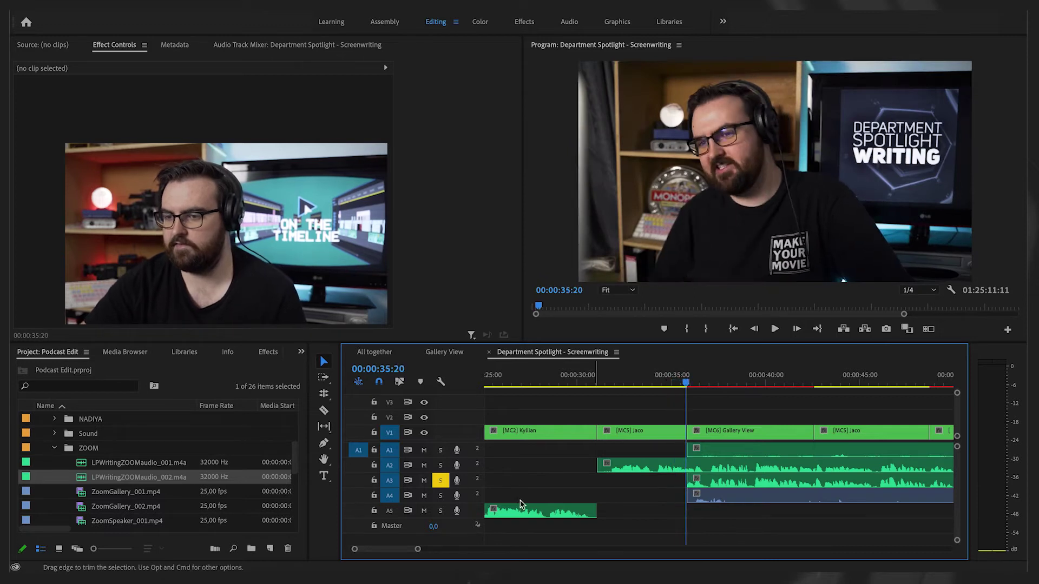
{"action": "left_click", "coordinate": [445, 484]}
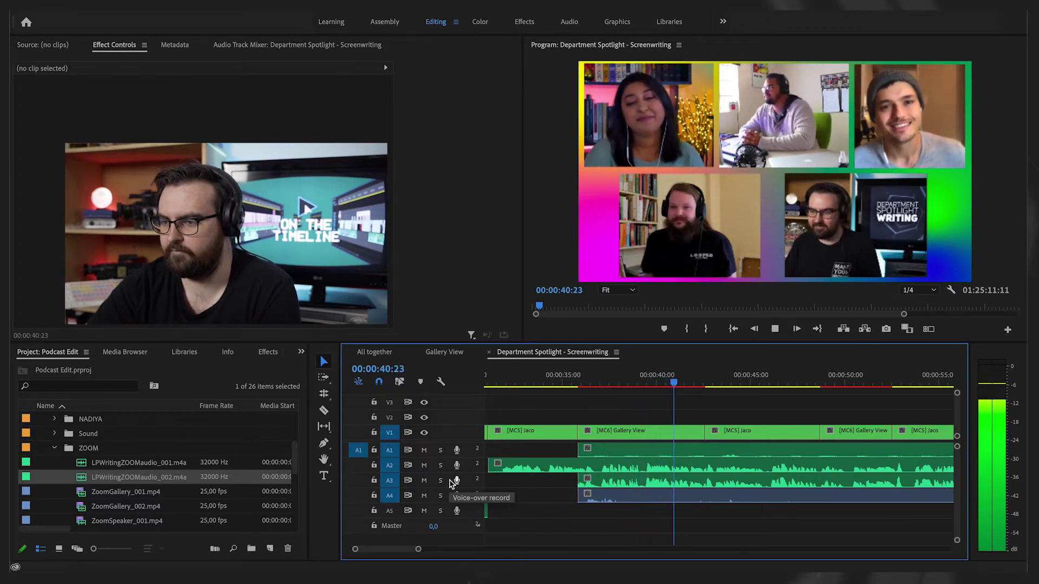
{"action": "key", "text": "space"}
{"action": "left_click_drag", "start_coordinate": [589, 525], "coordinate": [897, 486]}
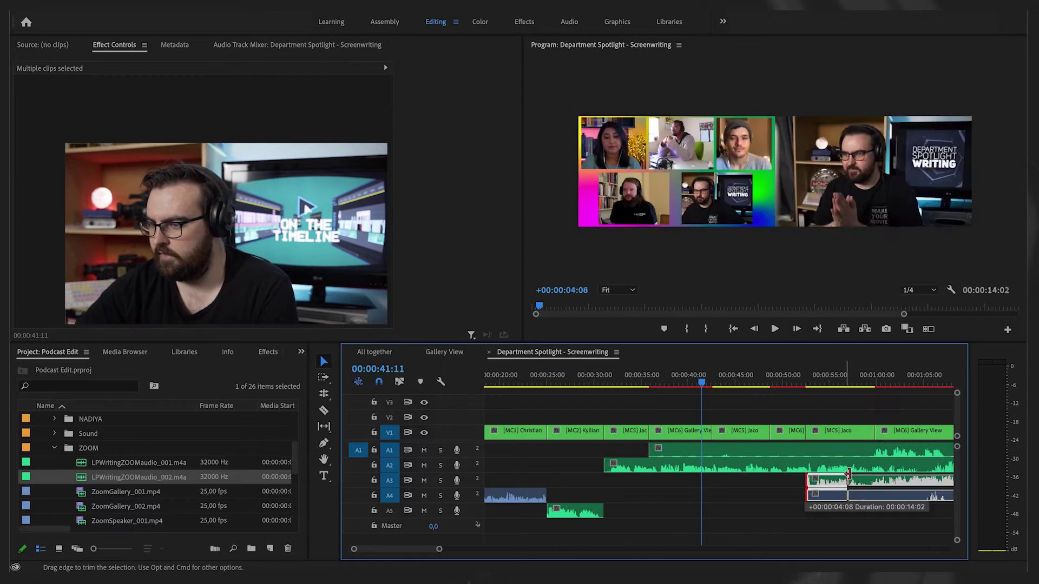
{"action": "left_click_drag", "start_coordinate": [875, 480], "coordinate": [875, 480]}
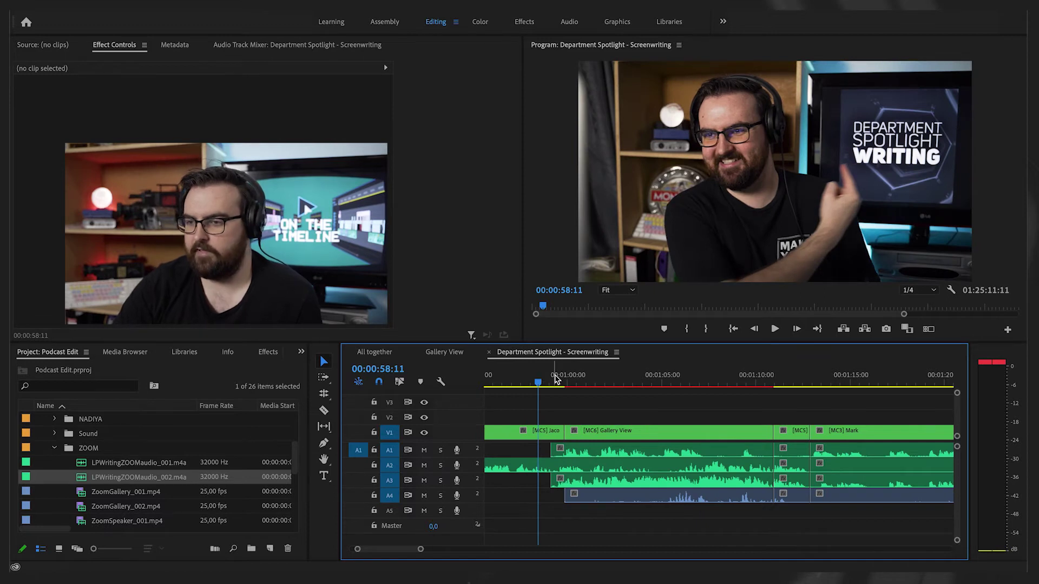
- Near 1:02, trim the starts of the A4 and A1/A2 clips later
{"action": "left_click_drag", "start_coordinate": [540, 379], "coordinate": [610, 384]}
{"action": "key", "text": "space"}
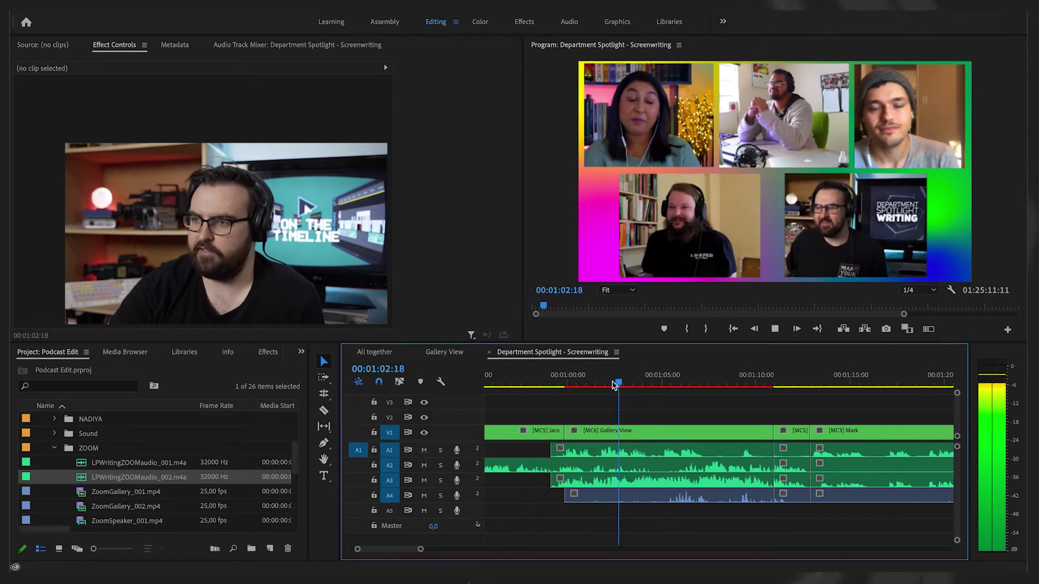
{"action": "key", "text": "space"}
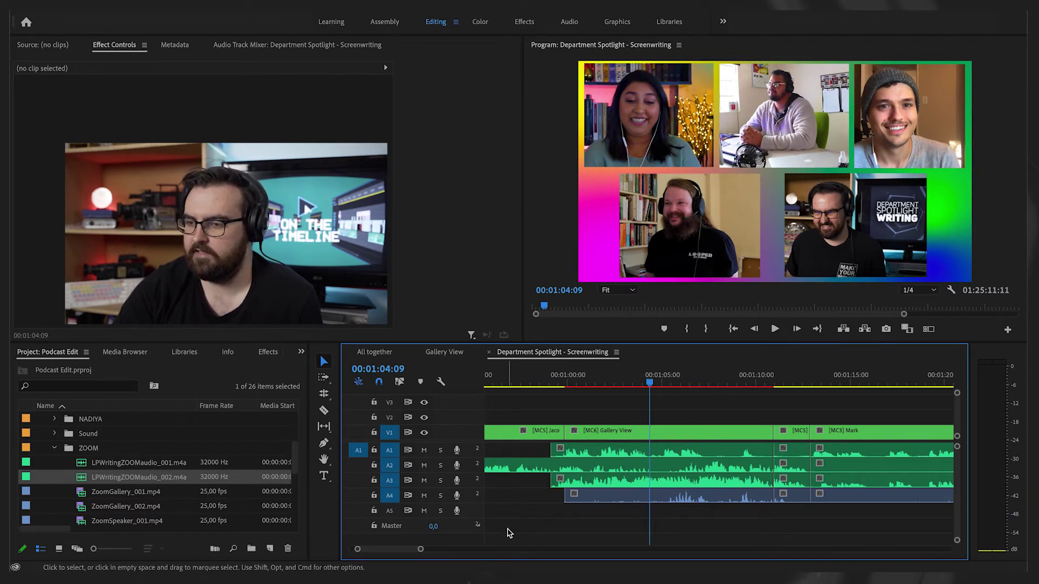
{"action": "left_click", "coordinate": [597, 486]}
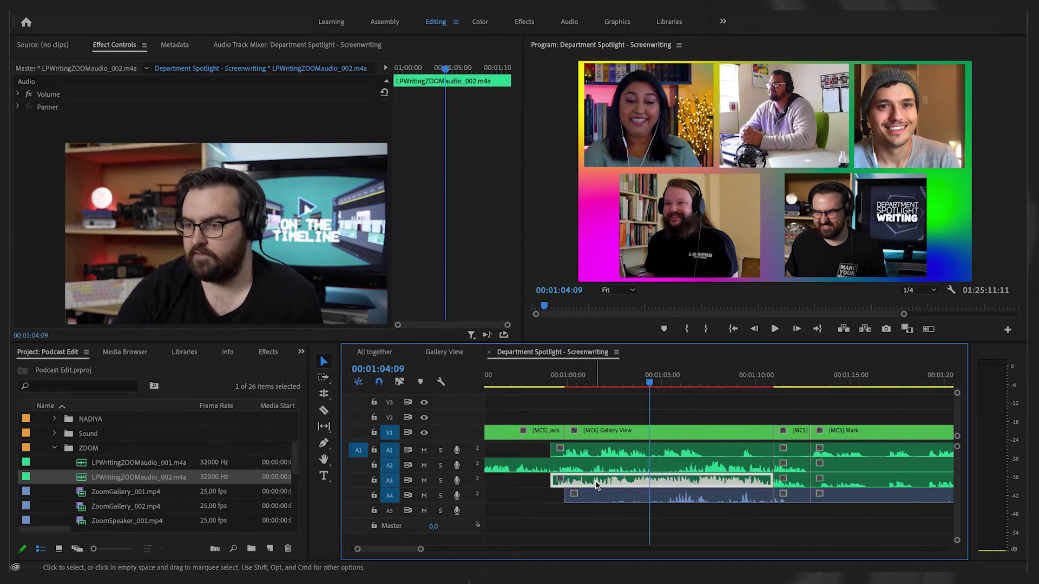
{"action": "left_click_drag", "start_coordinate": [569, 497], "coordinate": [668, 503]}
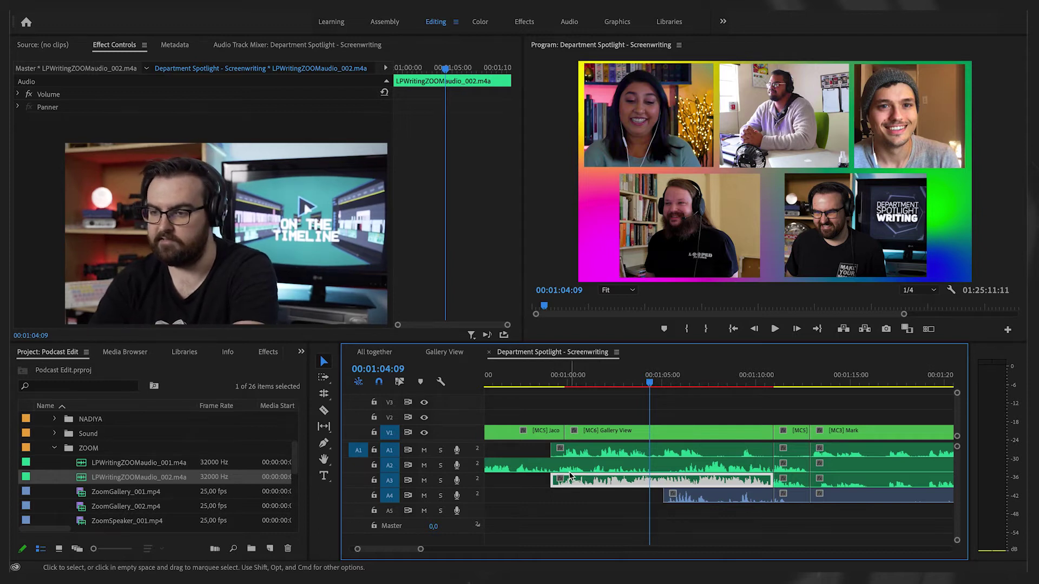
{"action": "key", "text": "="}
{"action": "left_click_drag", "start_coordinate": [522, 452], "coordinate": [537, 452]}
- Review the trims from about 0:59 and select the JACO_002.WAV clip on A2
{"action": "left_click", "coordinate": [546, 388]}
{"action": "key", "text": "space"}
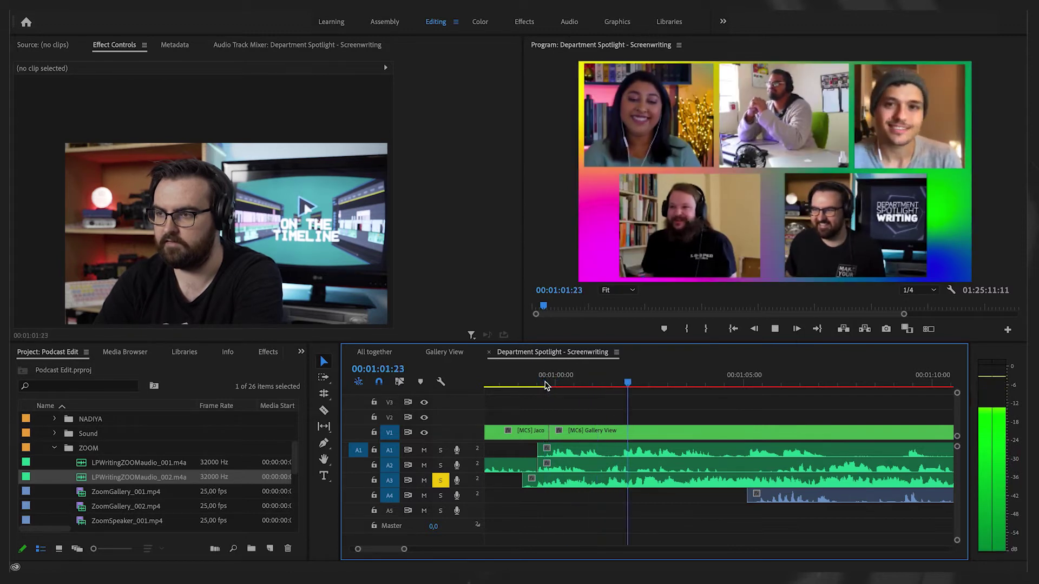
{"action": "key", "text": "minus"}
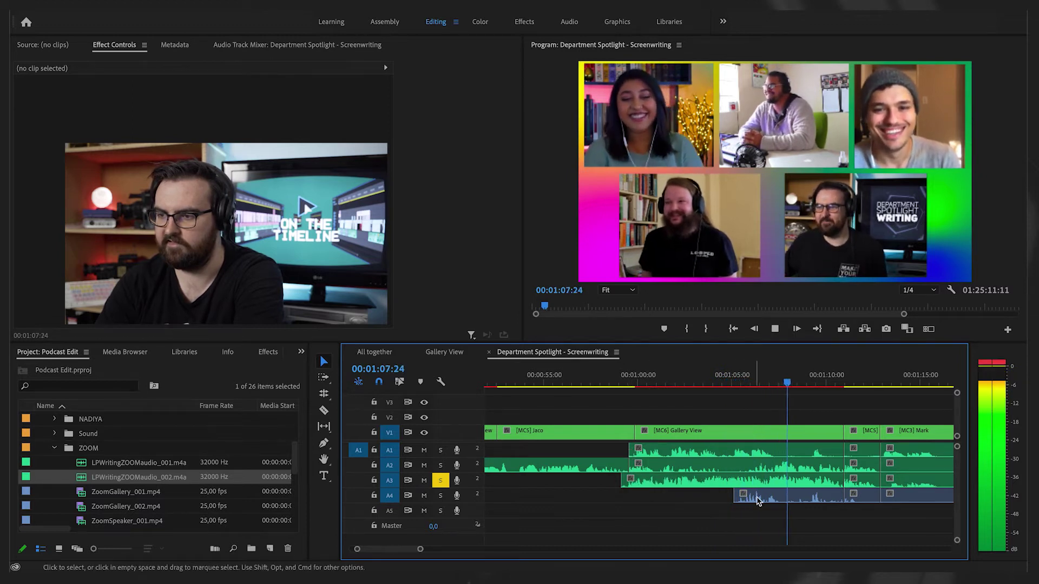
{"action": "key", "text": "space"}
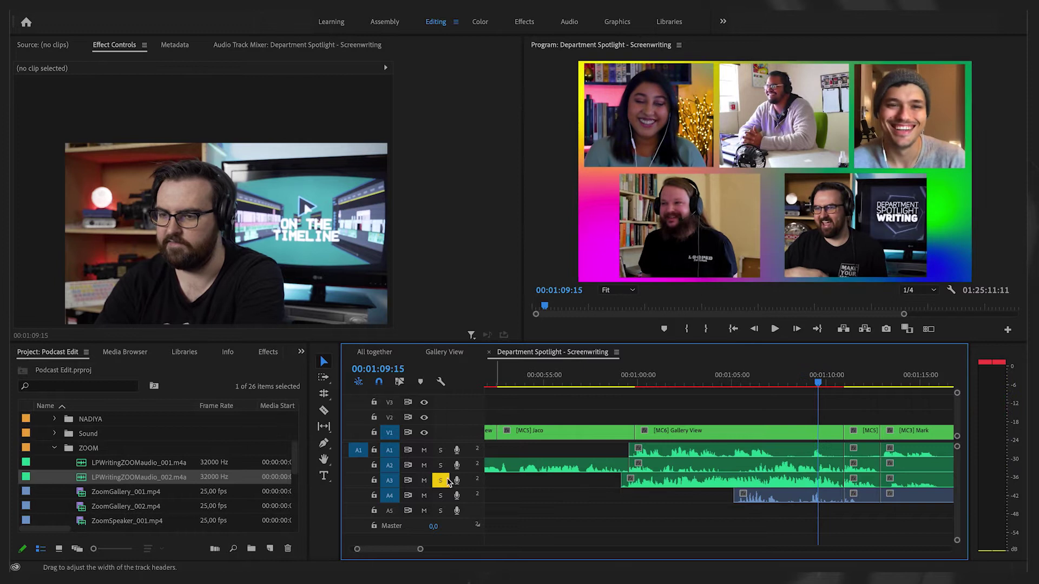
{"action": "left_click", "coordinate": [633, 380]}
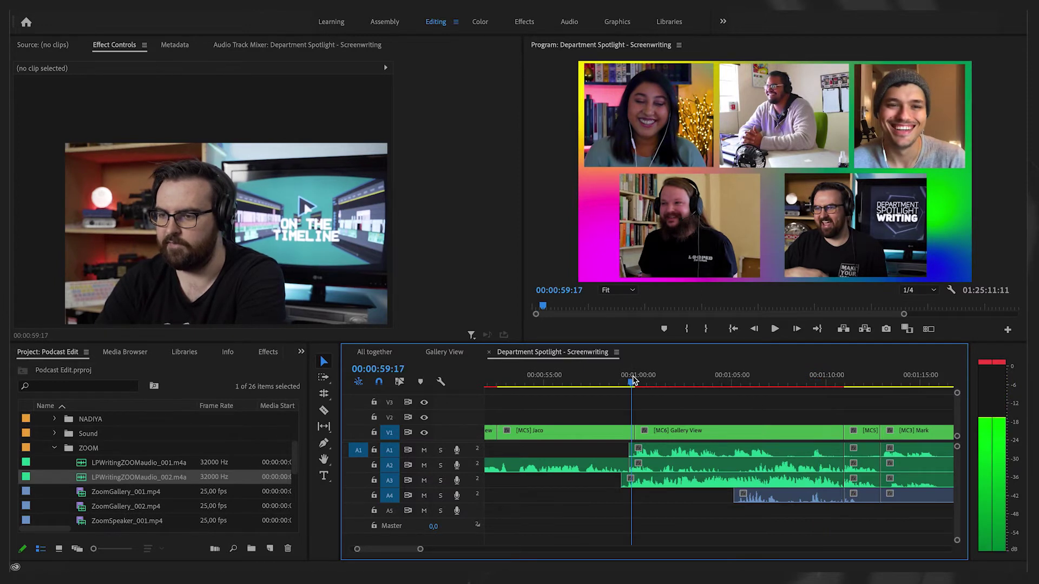
{"action": "key", "text": "space"}
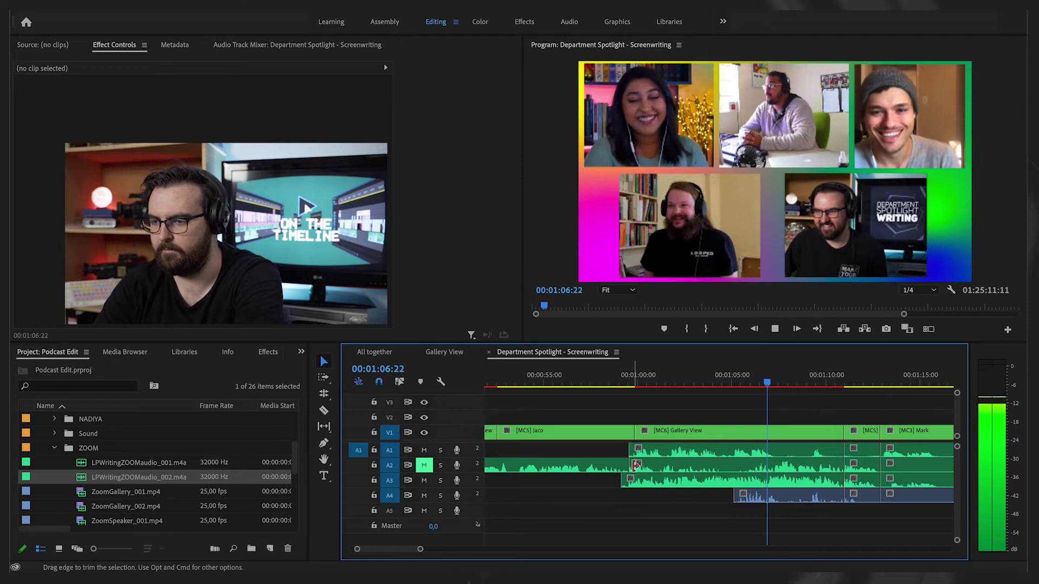
{"action": "left_click_drag", "start_coordinate": [642, 468], "coordinate": [642, 464]}
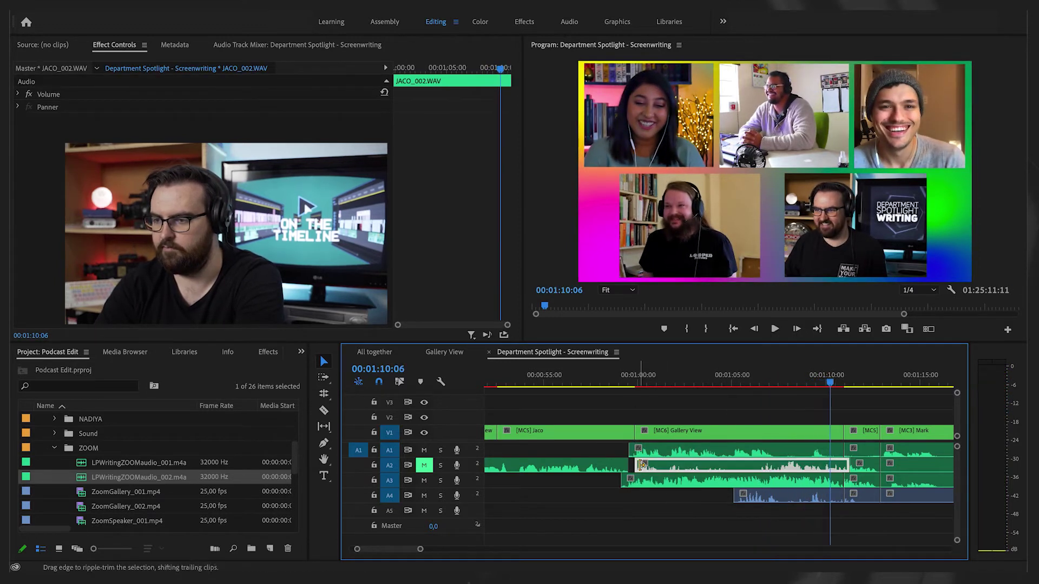
- Trim the start of the A2 clip near 1:04 later
{"action": "left_click", "coordinate": [740, 392]}
{"action": "left_click", "coordinate": [720, 382]}
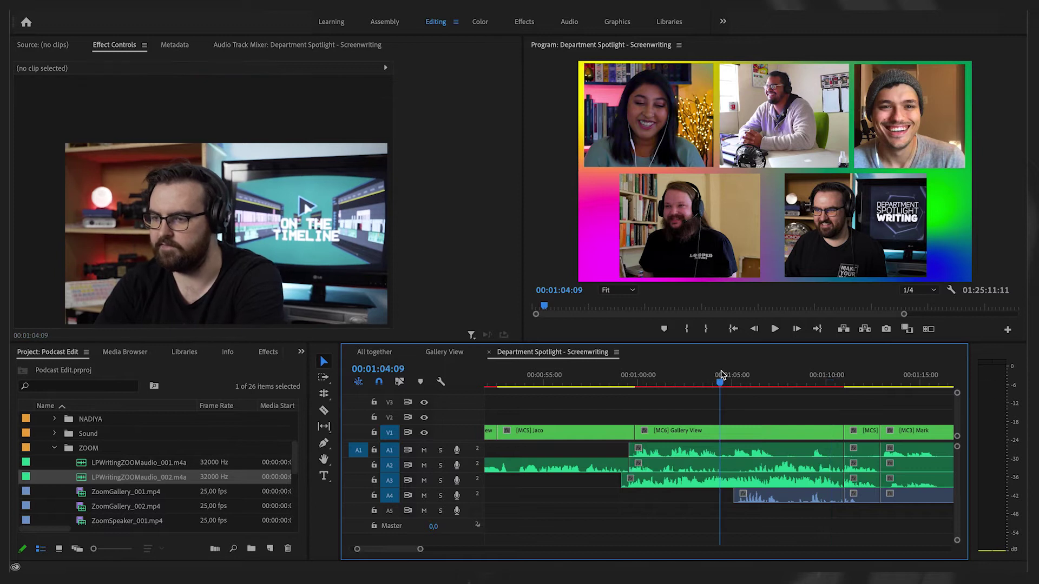
{"action": "left_click_drag", "start_coordinate": [635, 463], "coordinate": [743, 464]}
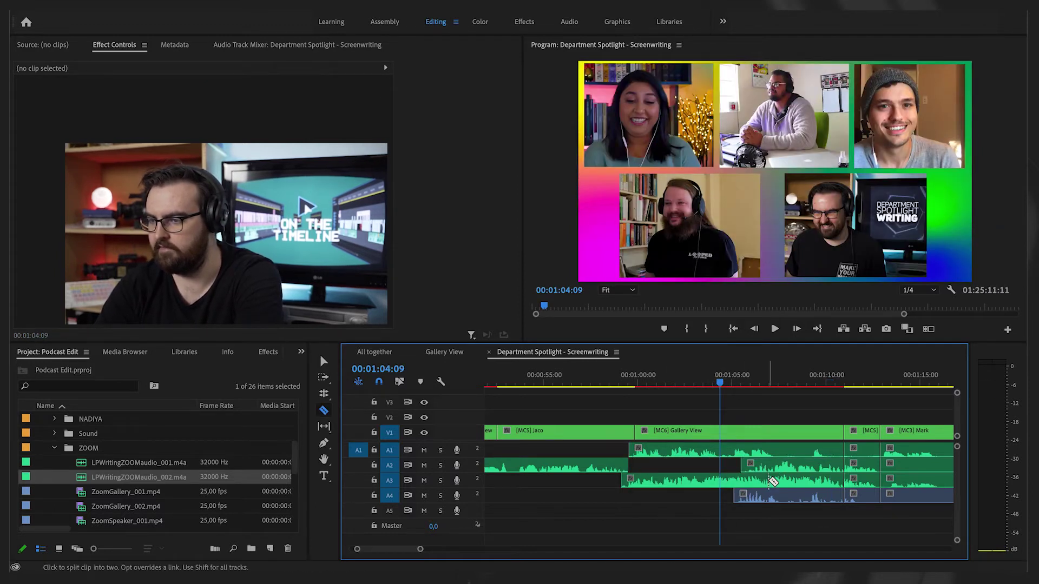
- Lower the selected A3 speaker segment's gain by -10 dB
{"action": "left_click", "coordinate": [780, 483]}
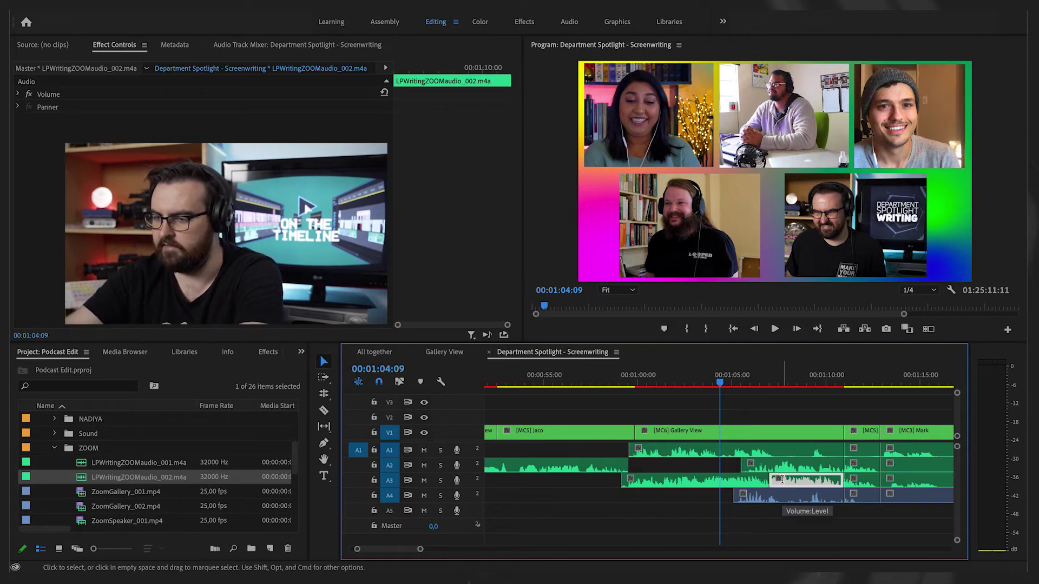
{"action": "key", "text": "g"}
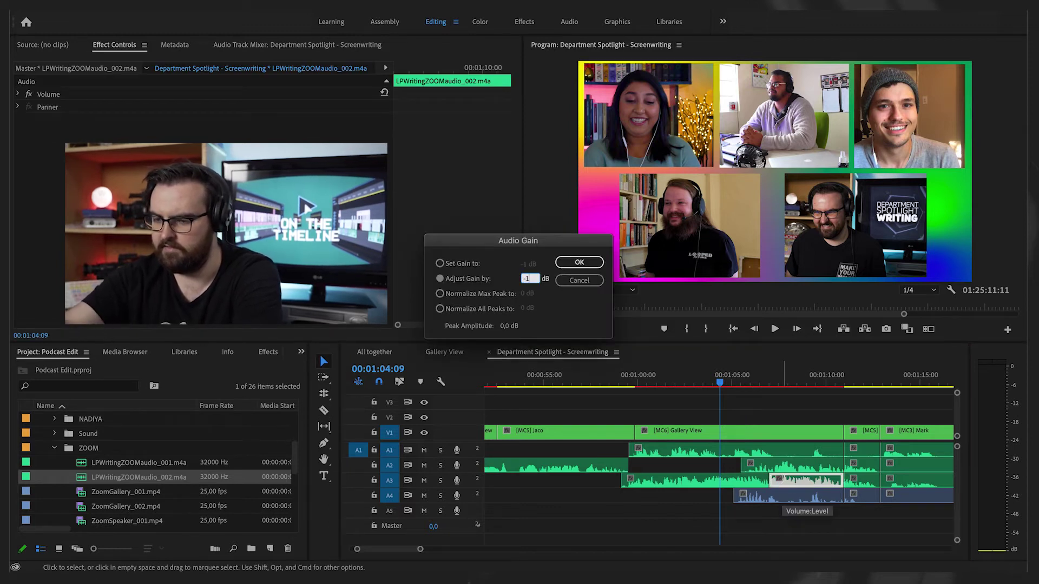
{"action": "key", "text": "Return"}
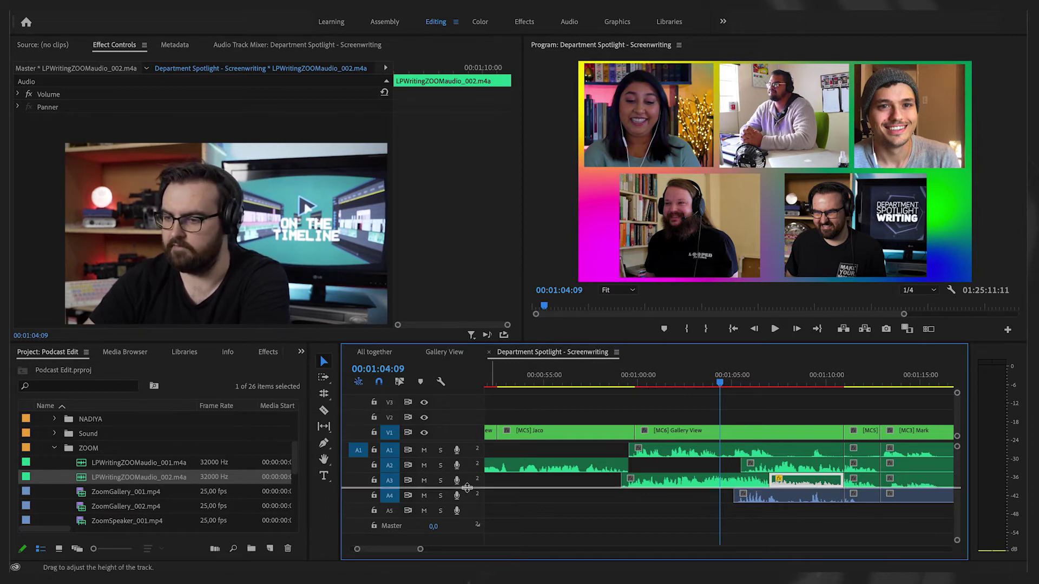
{"action": "left_click_drag", "start_coordinate": [467, 488], "coordinate": [467, 508]}
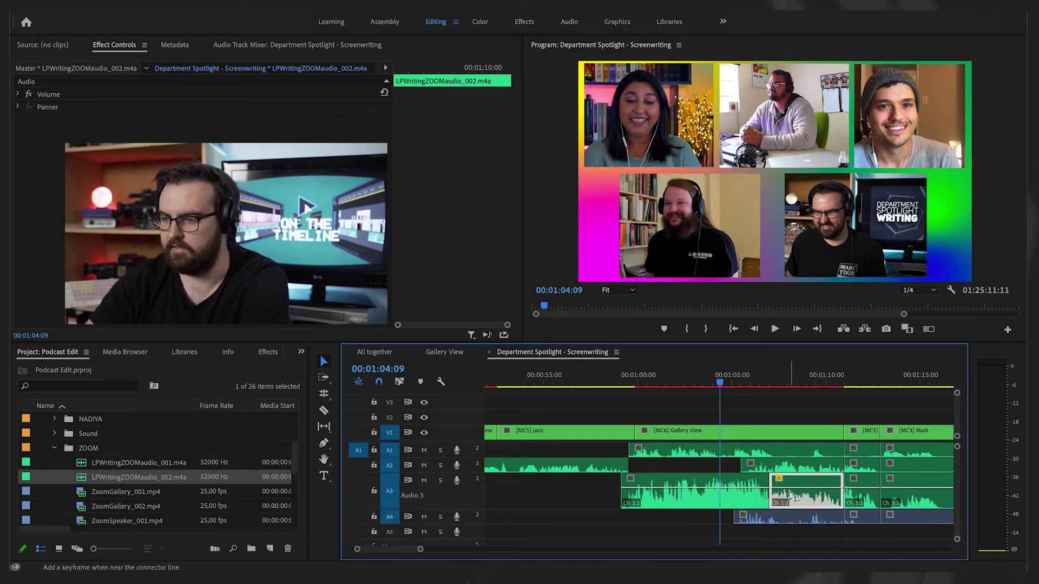
{"action": "key", "text": "ctrl+shift+a"}
{"action": "key", "text": "alt+minus"}
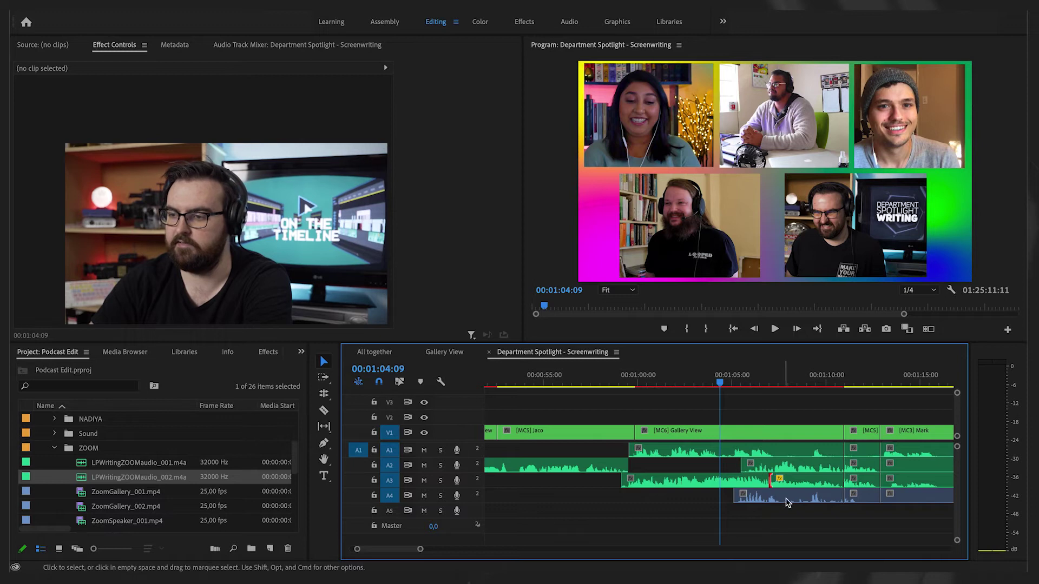
- Review from 1:06, nudge A2's start later and delete the redundant A3 segment near 1:11
{"action": "left_click", "coordinate": [764, 381]}
{"action": "key", "text": "space"}
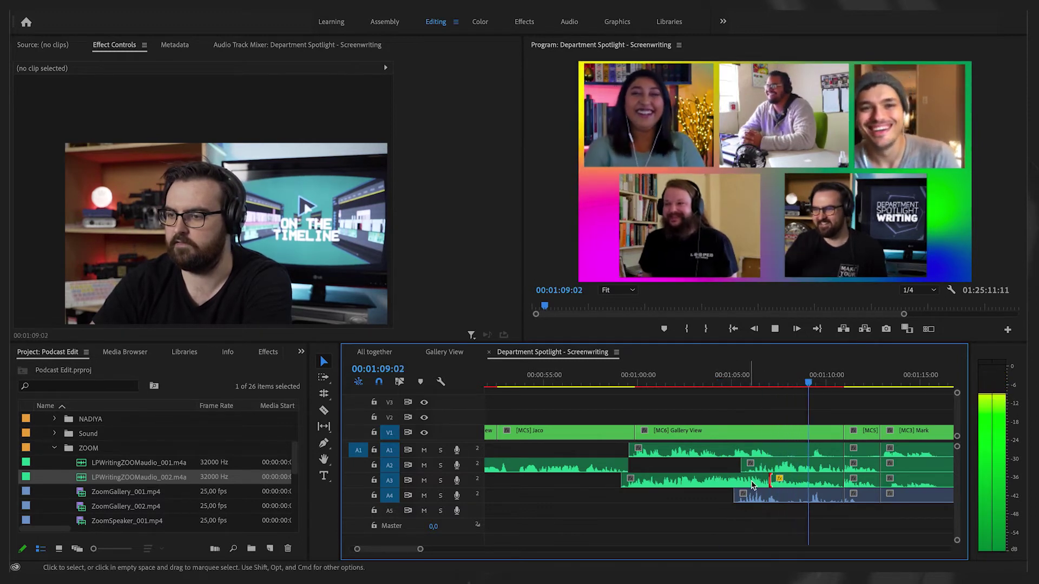
{"action": "left_click_drag", "start_coordinate": [748, 468], "coordinate": [768, 465]}
{"action": "key", "text": "space"}
{"action": "left_click", "coordinate": [865, 483]}
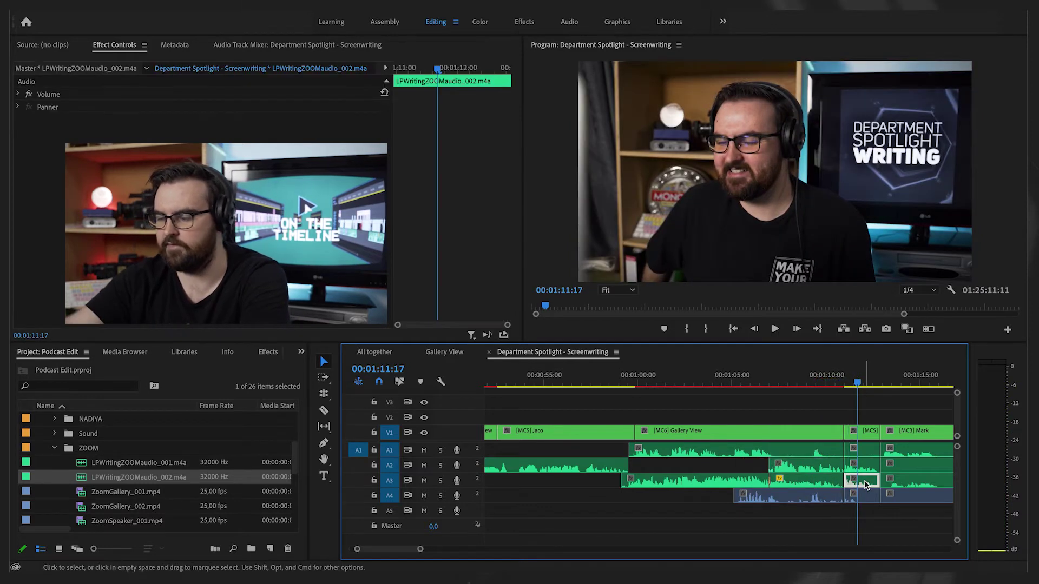
{"action": "key", "text": "Delete"}
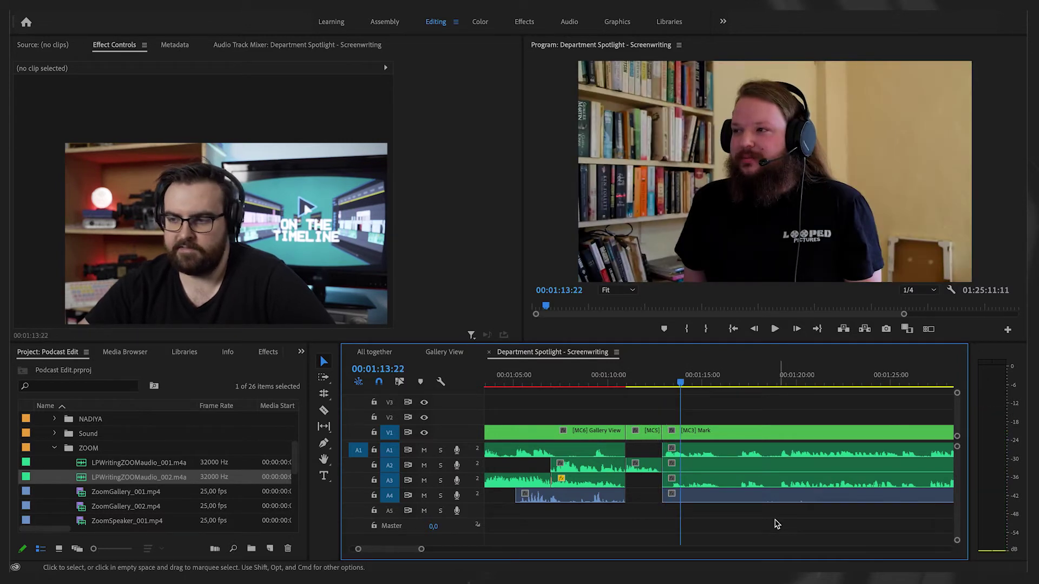
- Trim the starts of the A2–A4 clips at Mark's section and zoom out to the full sequence
{"action": "left_click_drag", "start_coordinate": [766, 509], "coordinate": [728, 462]}
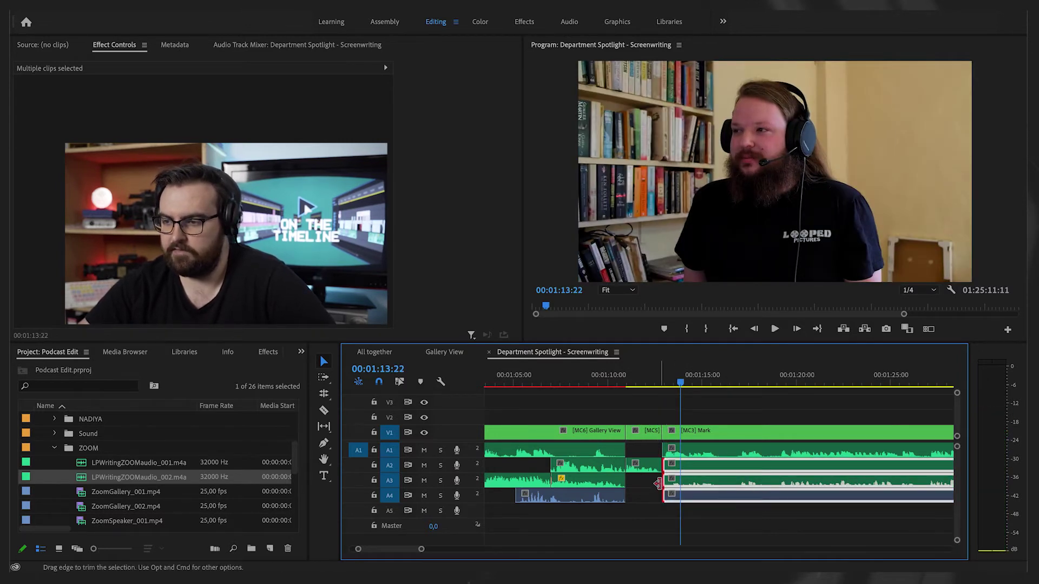
{"action": "left_click_drag", "start_coordinate": [659, 483], "coordinate": [703, 514]}
{"action": "key", "text": "backslash"}
{"action": "left_click", "coordinate": [704, 522]}
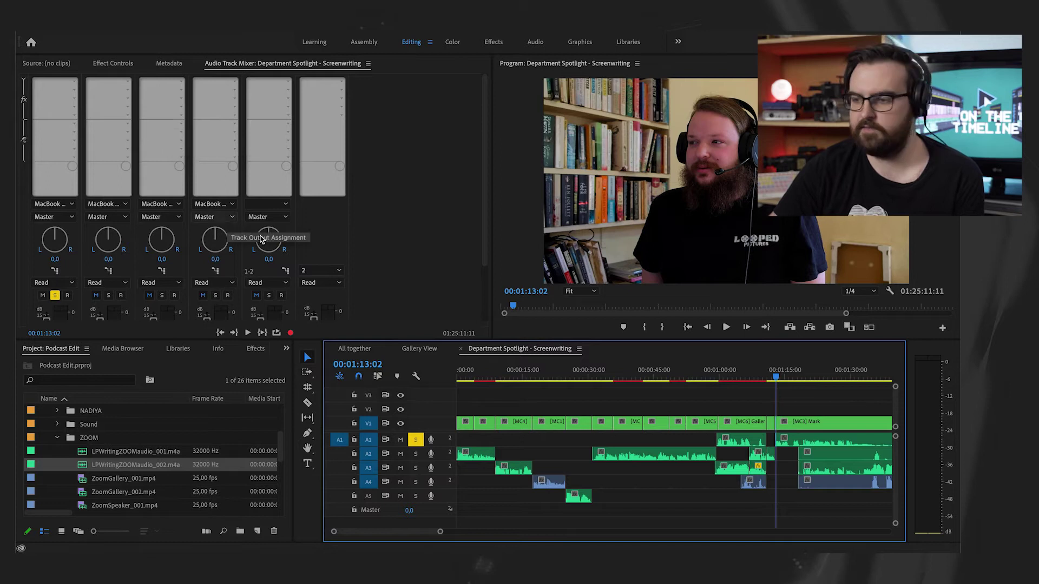
- Insert FabFilter Pro-Q 2 (VST3 > EQ > FabFilter) in audio track 1's first effect slot
{"action": "left_click", "coordinate": [74, 82]}
{"action": "mouse_move", "coordinate": [93, 240]}
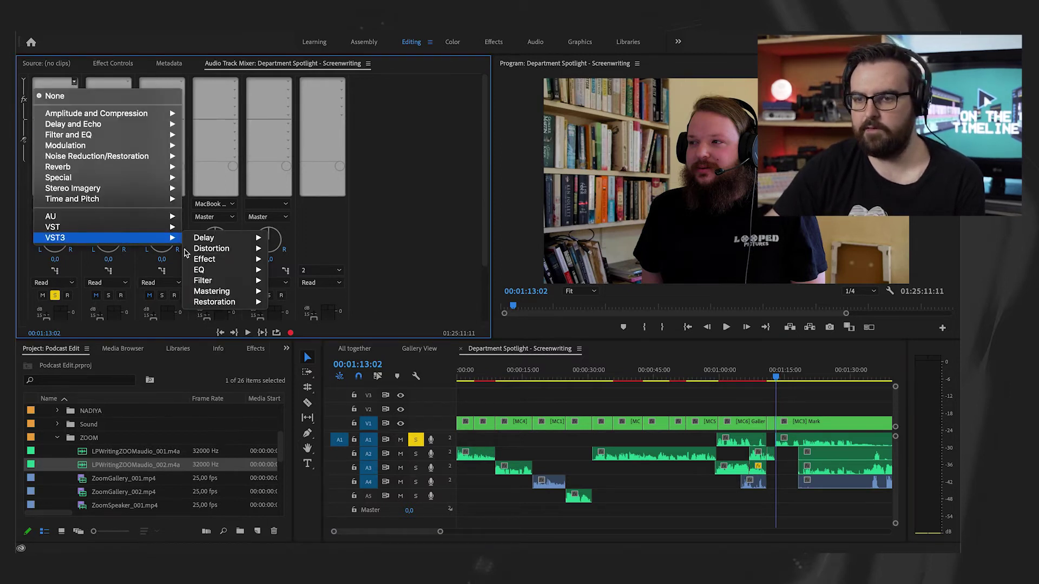
{"action": "mouse_move", "coordinate": [222, 271]}
{"action": "mouse_move", "coordinate": [288, 276]}
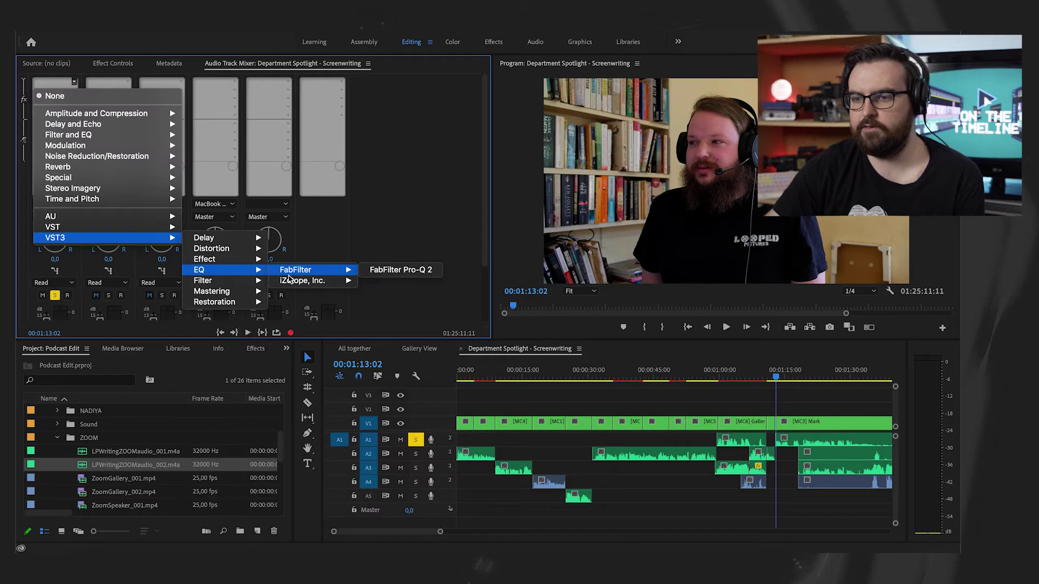
{"action": "left_click", "coordinate": [393, 273]}
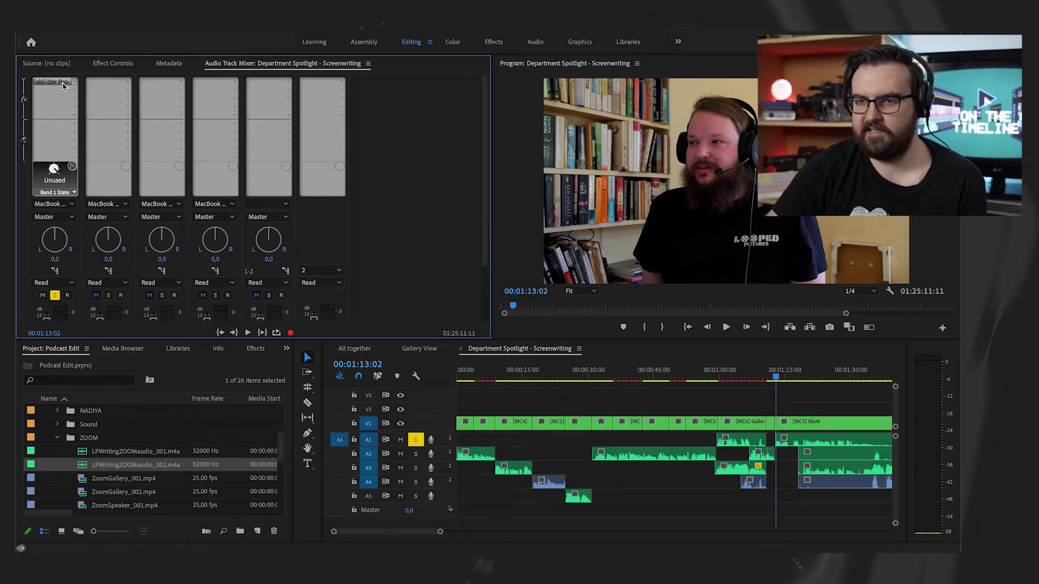
- Add a Graphic Equalizer to slot 2, inspect its settings, then remove it
{"action": "left_click", "coordinate": [75, 93]}
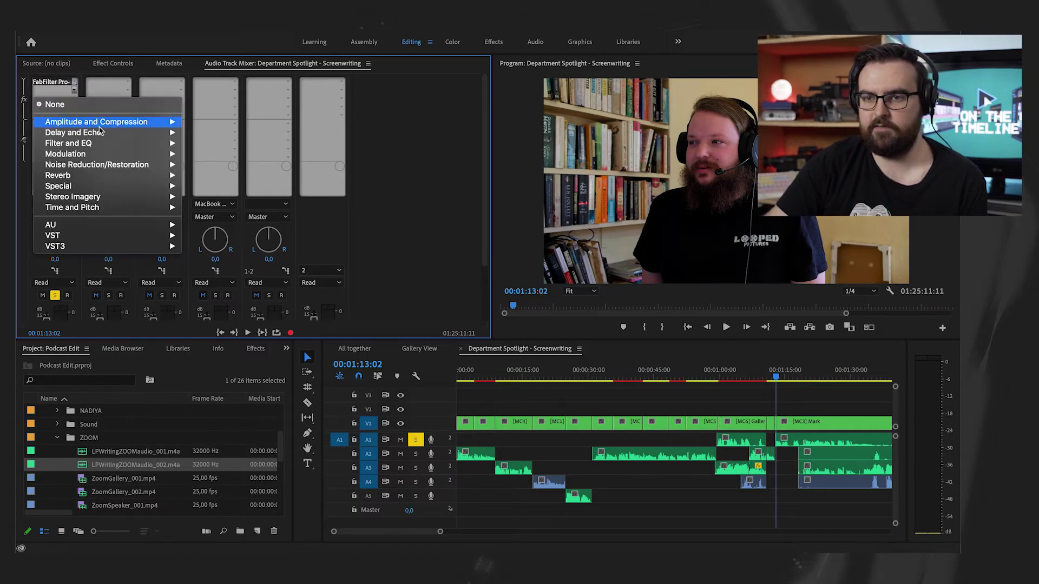
{"action": "mouse_move", "coordinate": [145, 142]}
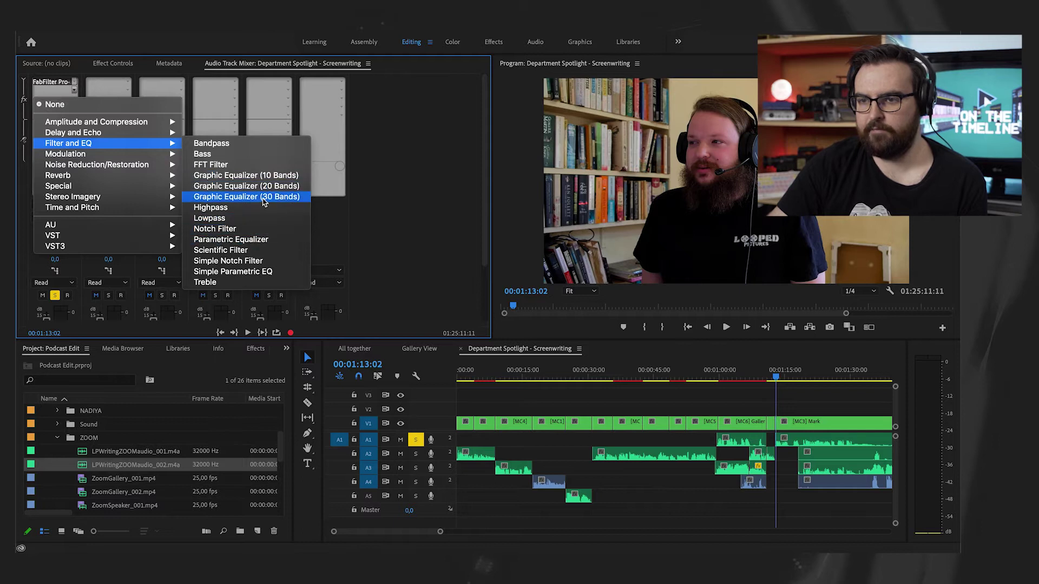
{"action": "left_click", "coordinate": [262, 179]}
{"action": "double_click", "coordinate": [61, 94]}
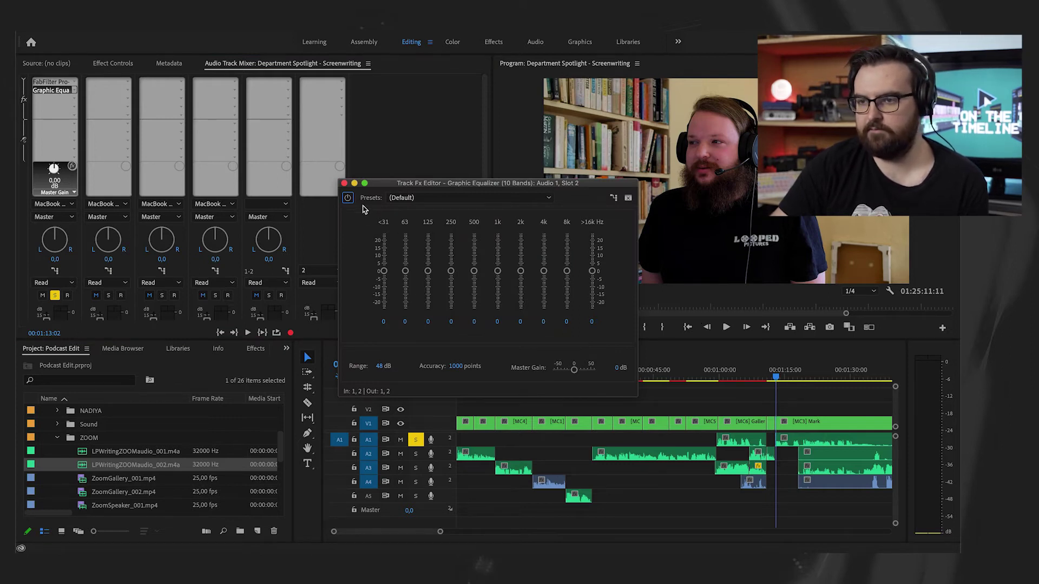
{"action": "left_click", "coordinate": [344, 184]}
{"action": "left_click", "coordinate": [60, 89]}
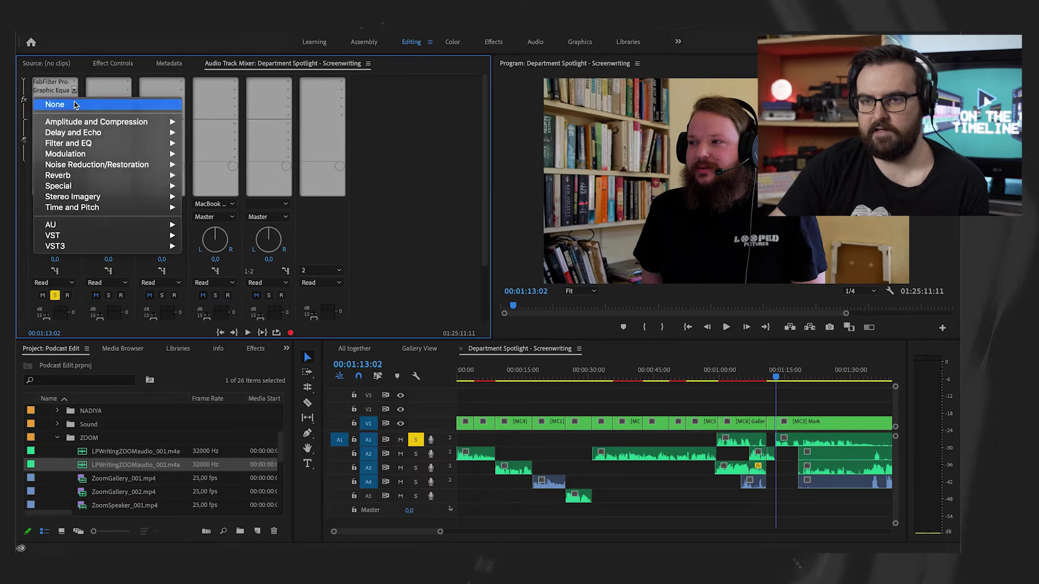
- Replace the graphic EQ with Pro-Q 2 and add a steep 18 dB/oct low cut
{"action": "left_click", "coordinate": [52, 102]}
{"action": "double_click", "coordinate": [48, 83]}
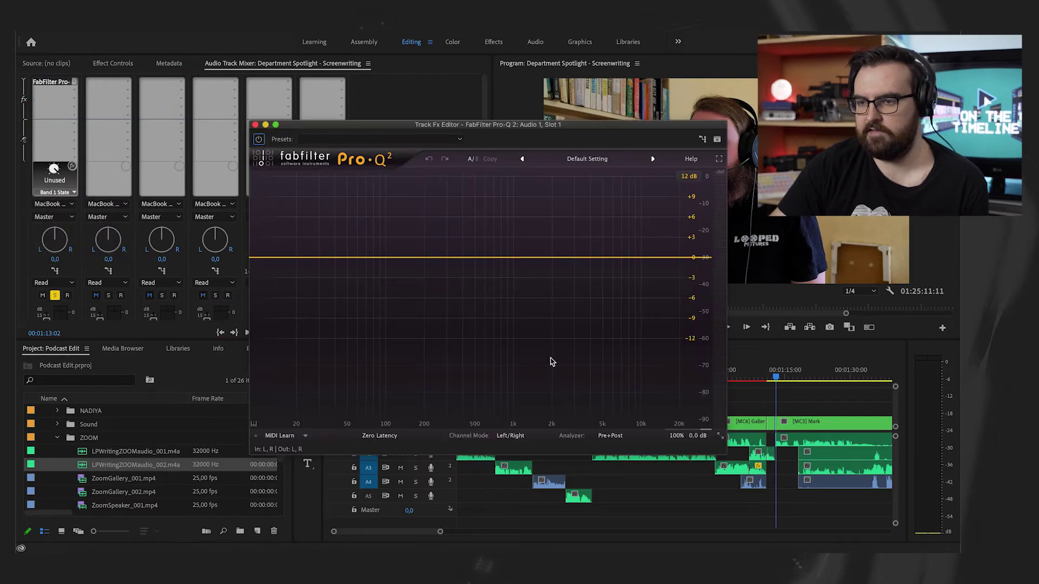
{"action": "left_click_drag", "start_coordinate": [381, 259], "coordinate": [381, 266]}
{"action": "right_click", "coordinate": [381, 267]}
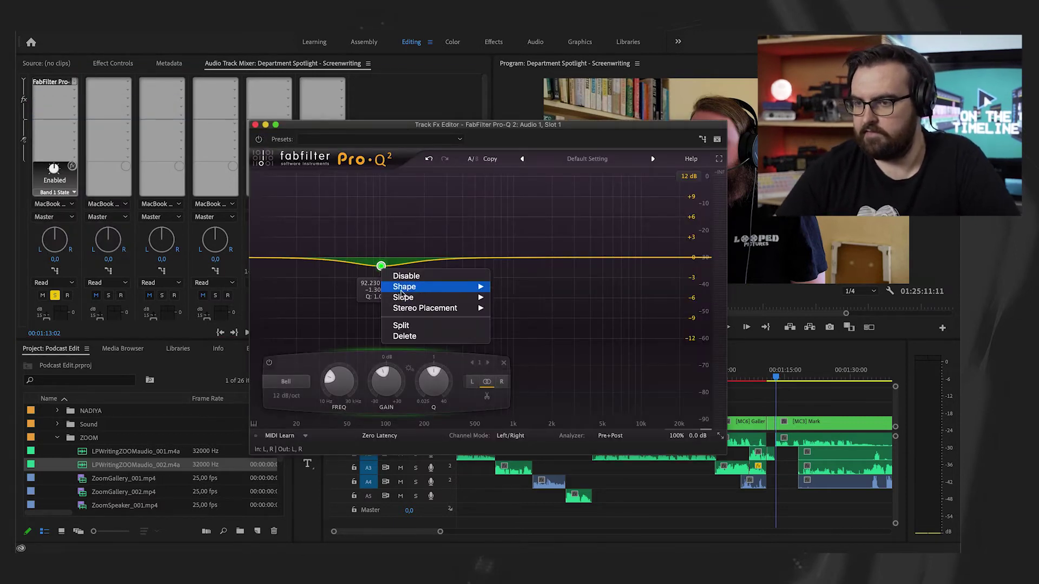
{"action": "mouse_move", "coordinate": [405, 291]}
{"action": "left_click", "coordinate": [529, 310]}
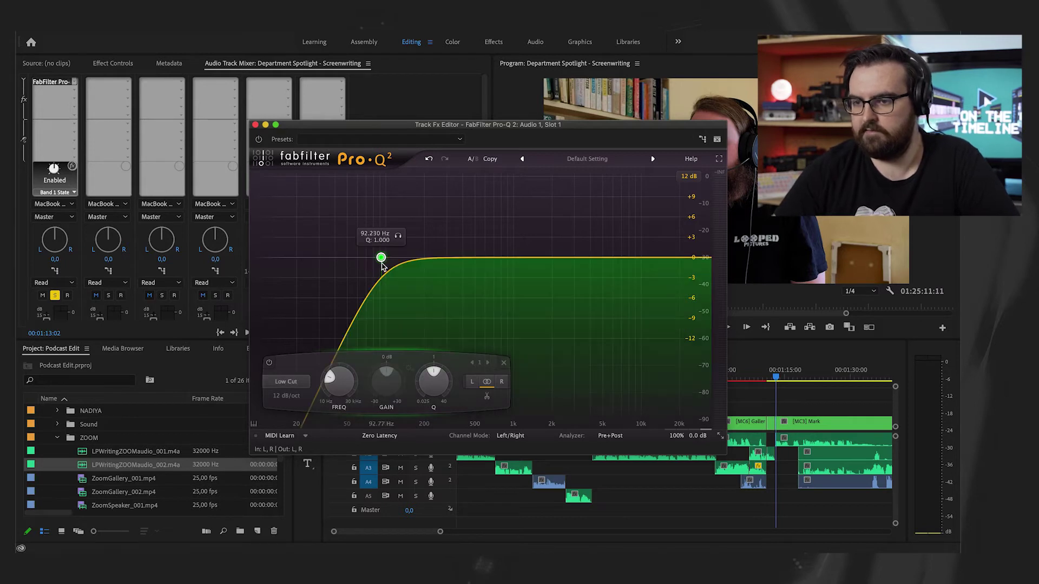
{"action": "mouse_move", "coordinate": [386, 259]}
{"action": "left_mouse_down"}
{"action": "mouse_move", "coordinate": [414, 260]}
{"action": "mouse_move", "coordinate": [400, 262]}
{"action": "left_mouse_up"}
{"action": "scroll", "coordinate": [406, 260], "scroll_direction": "up", "scroll_amount": 1}
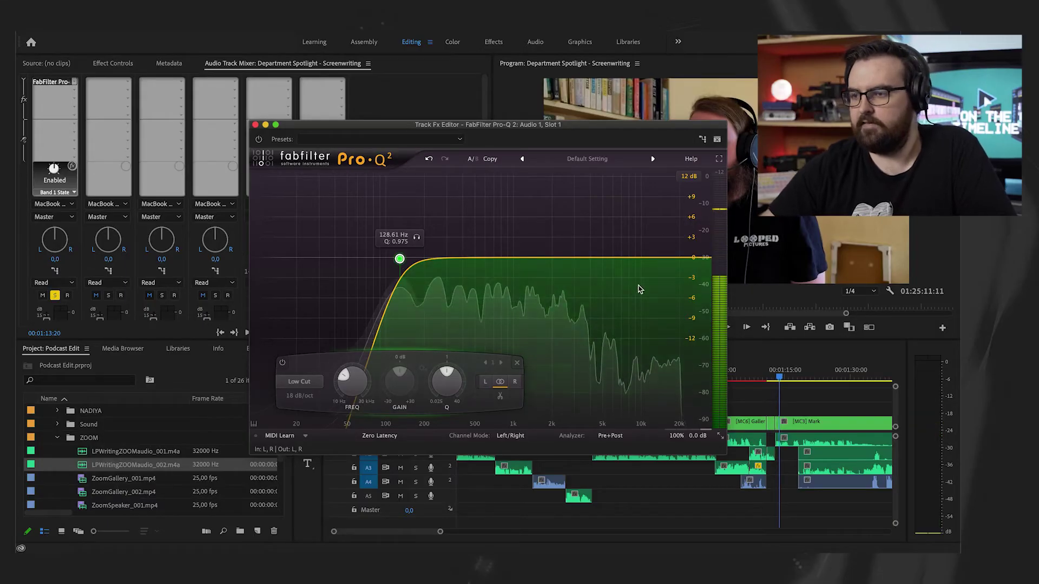
- Add a slight high-shelf cut, a bell dip near 1 kHz and a low-mid bell, then replay to check
{"action": "left_click_drag", "start_coordinate": [665, 258], "coordinate": [664, 270]}
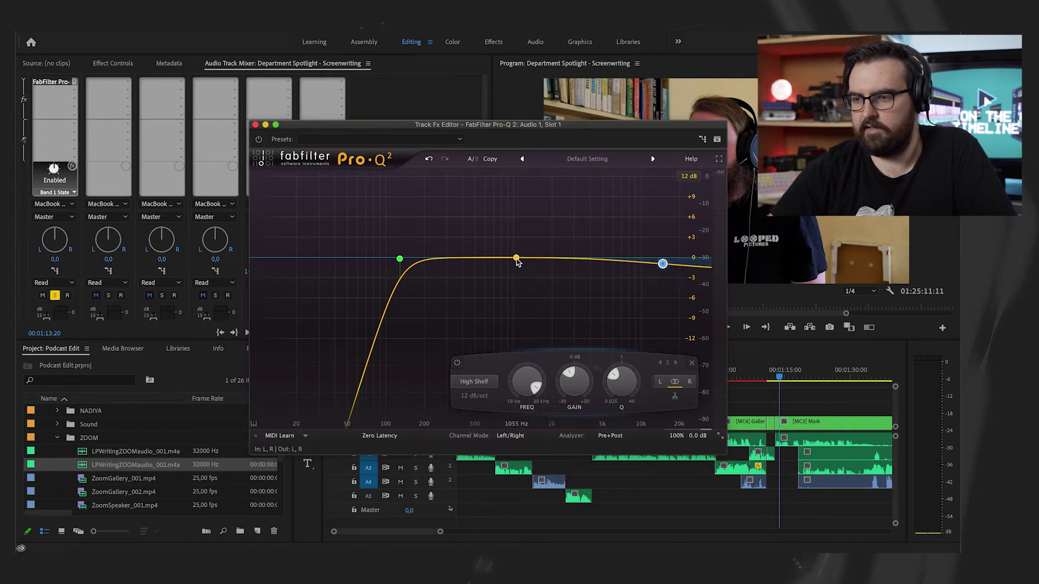
{"action": "left_click_drag", "start_coordinate": [517, 259], "coordinate": [518, 290]}
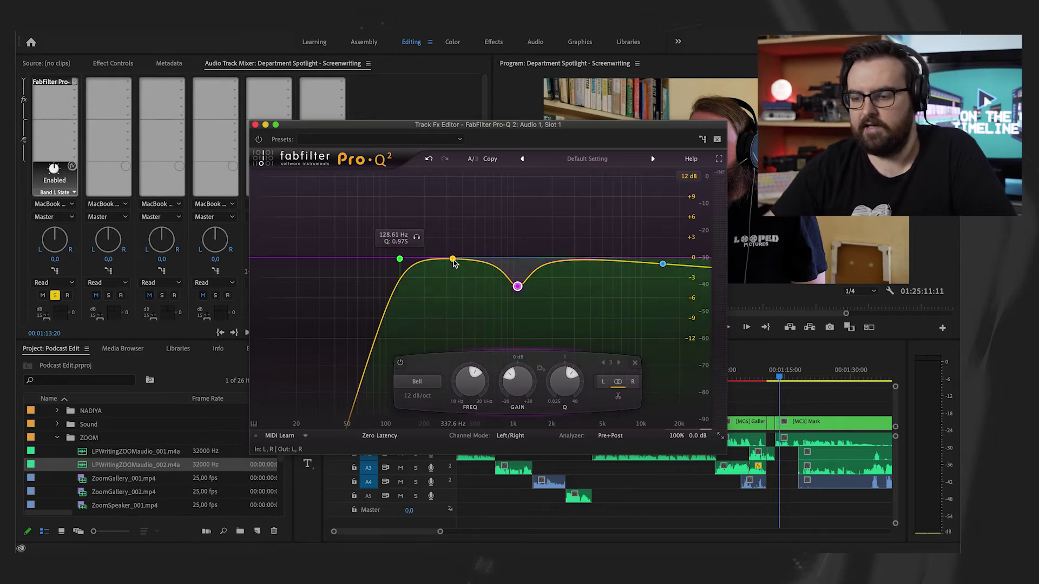
{"action": "key", "text": "space"}
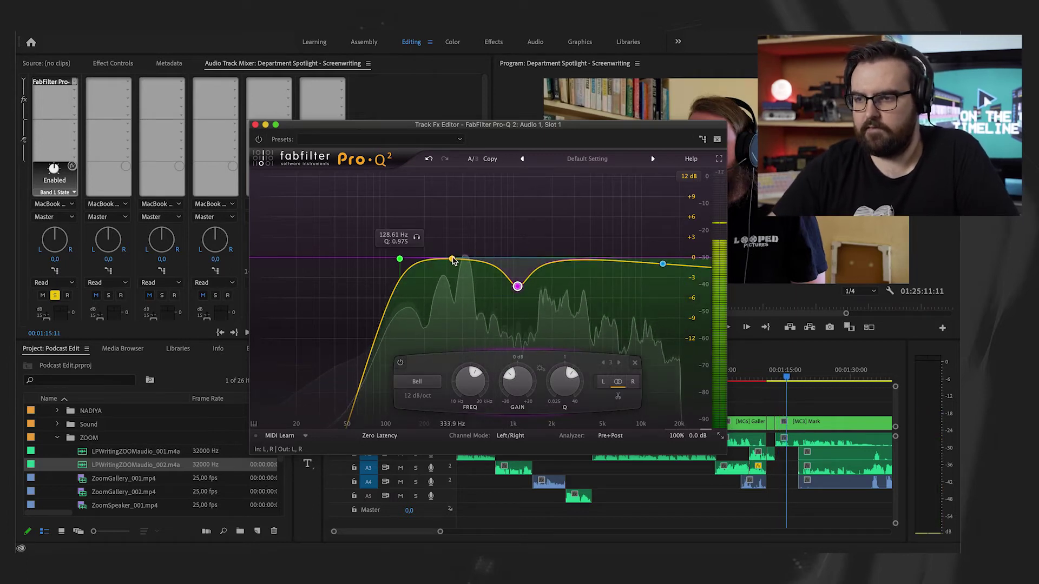
{"action": "mouse_move", "coordinate": [453, 260]}
{"action": "left_mouse_down"}
{"action": "mouse_move", "coordinate": [453, 273]}
{"action": "mouse_move", "coordinate": [447, 249]}
{"action": "left_mouse_up"}
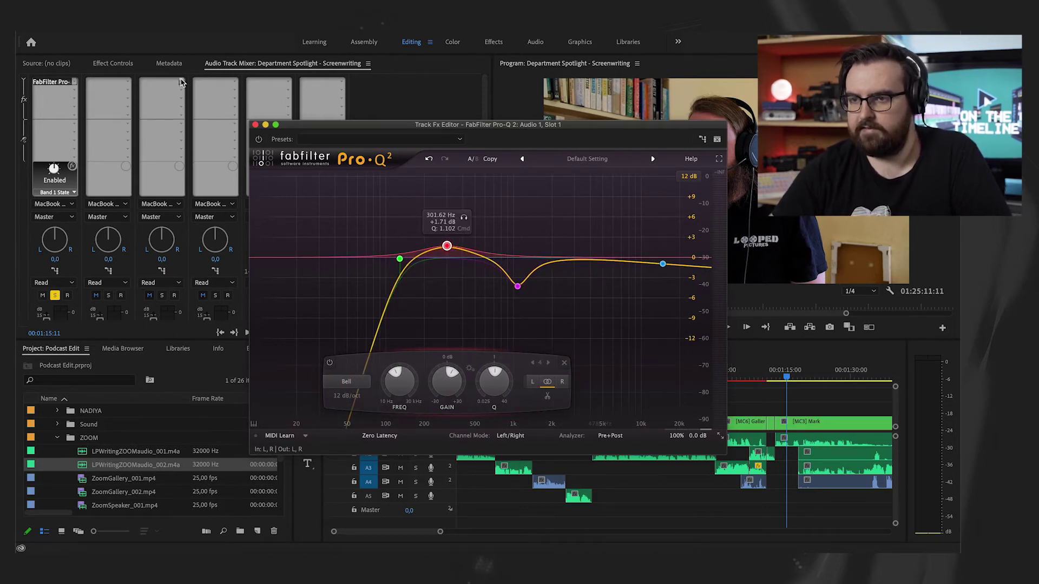
{"action": "left_click", "coordinate": [255, 125]}
{"action": "left_click", "coordinate": [729, 375]}
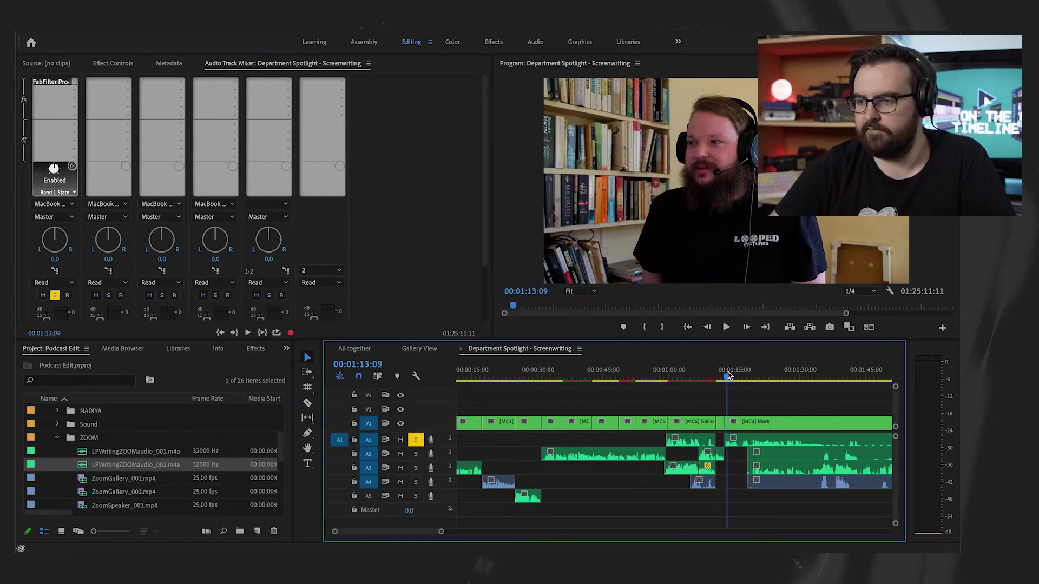
{"action": "key", "text": "space"}
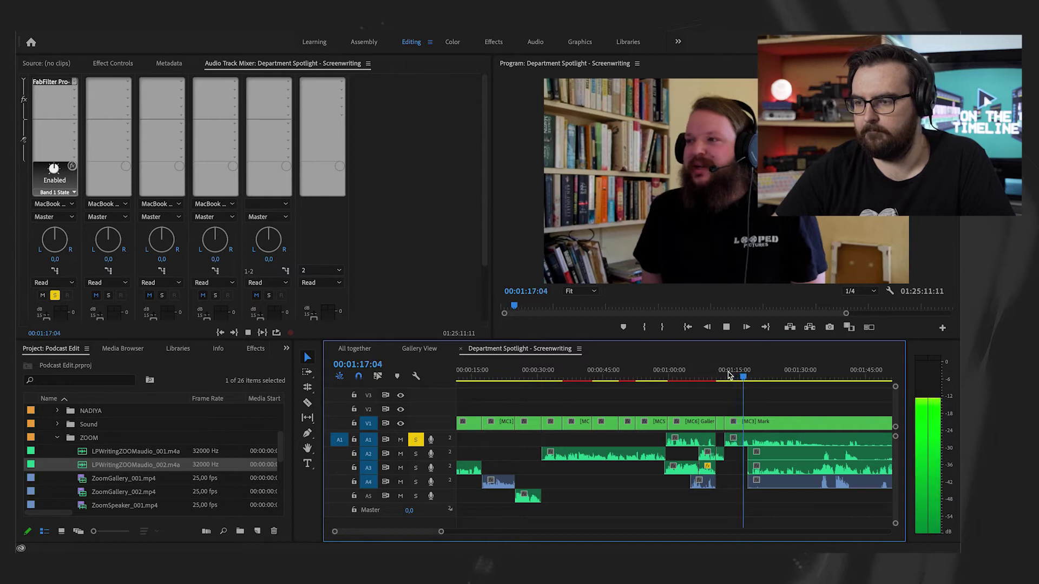
- Insert the ERA4 Reverb Remover from VST > Restoration > accusonus into Audio 1's next slot
{"action": "key", "text": "space"}
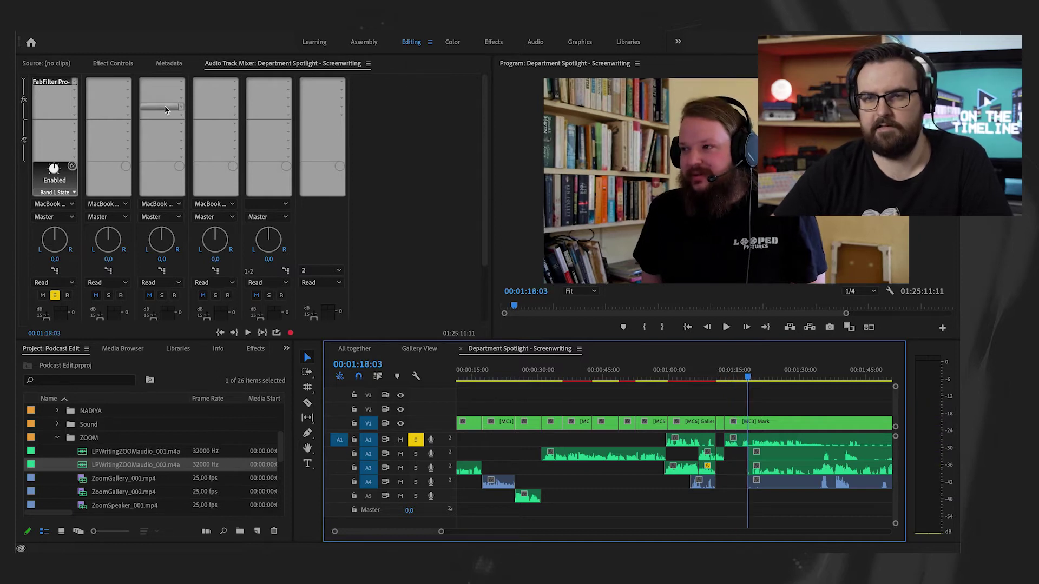
{"action": "left_click", "coordinate": [75, 93]}
{"action": "mouse_move", "coordinate": [129, 243]}
{"action": "mouse_move", "coordinate": [227, 247]}
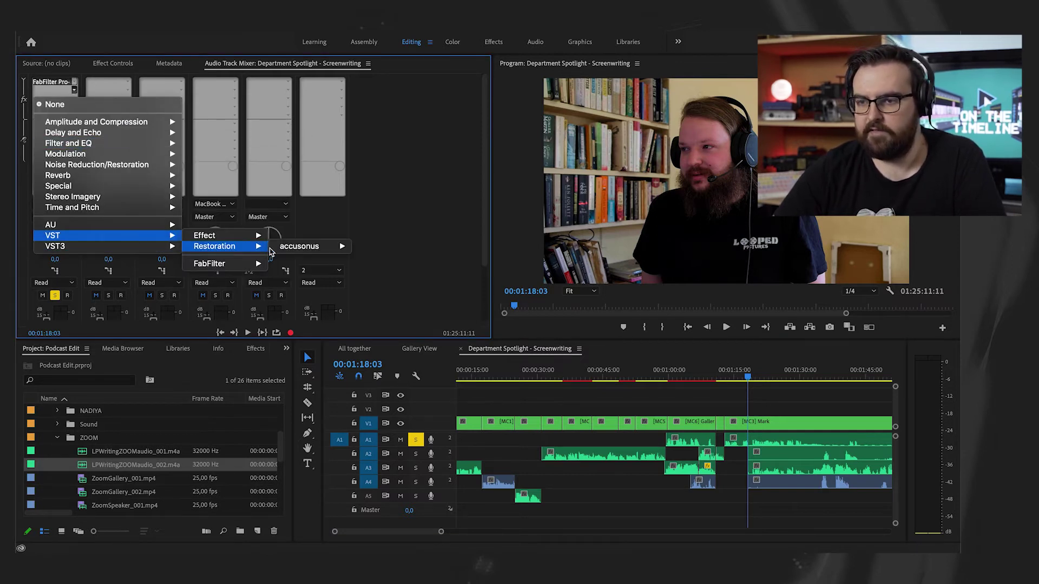
{"action": "mouse_move", "coordinate": [299, 247]}
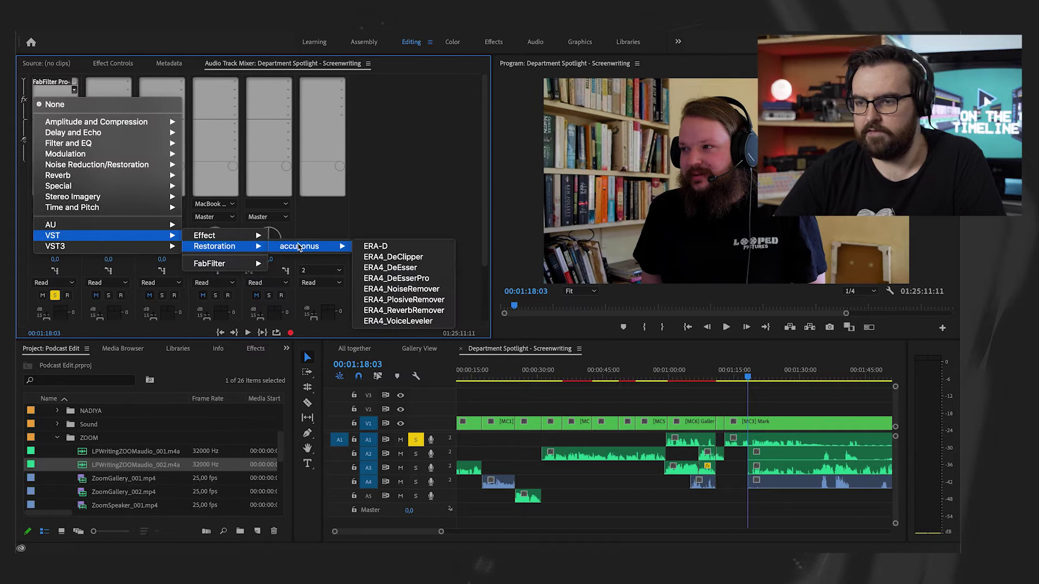
{"action": "left_click", "coordinate": [404, 312]}
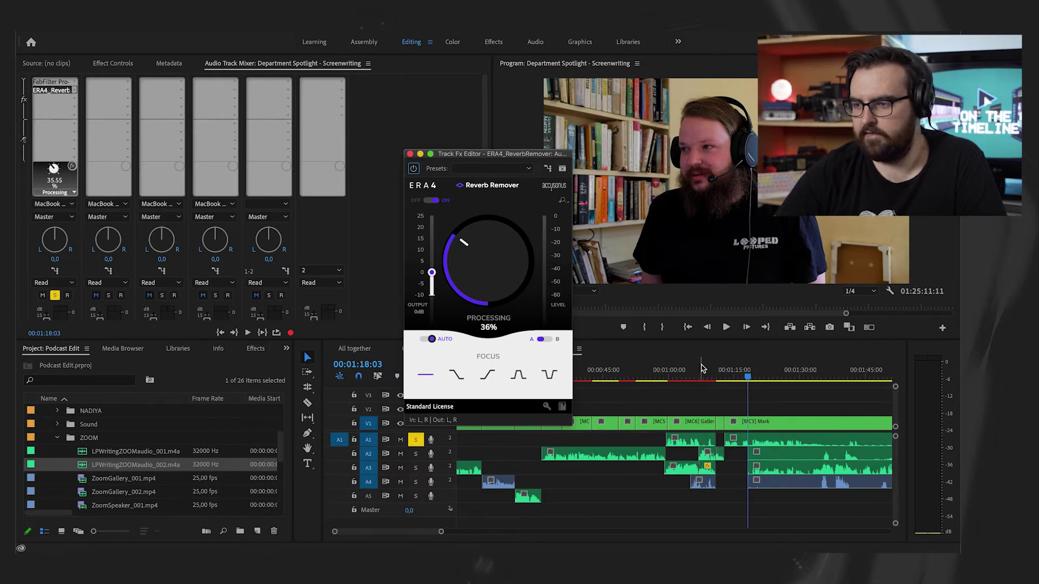
- Raise the reverb removal processing to about 40% and replay the passage to compare
{"action": "left_click", "coordinate": [725, 373]}
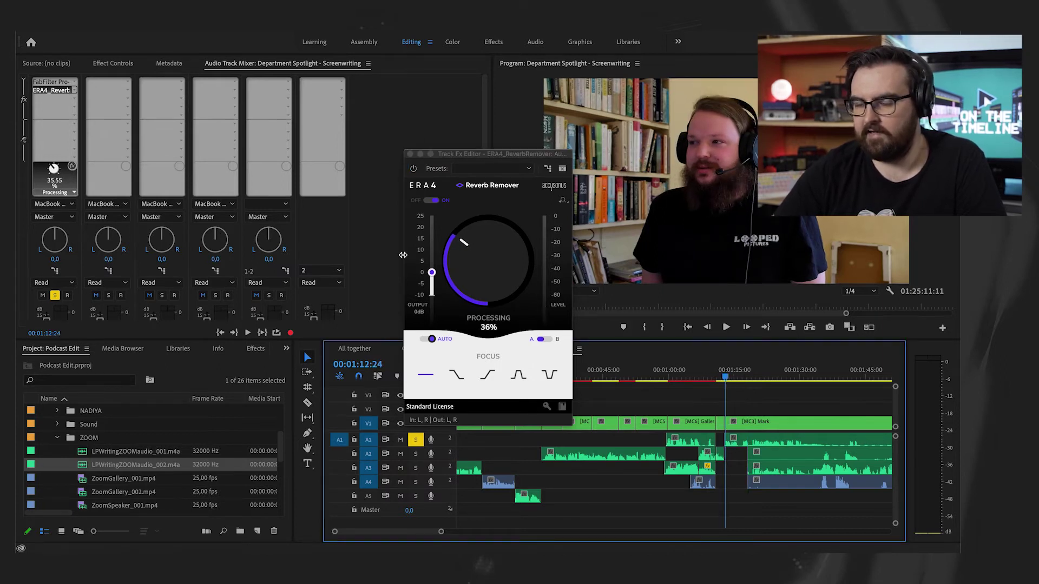
{"action": "left_click_drag", "start_coordinate": [464, 252], "coordinate": [469, 239]}
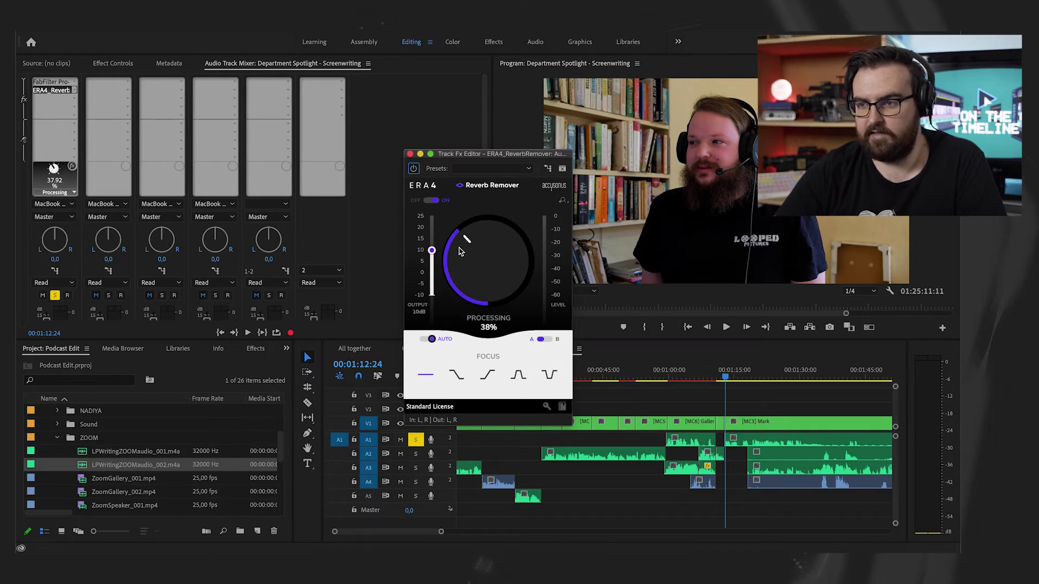
{"action": "key", "text": "space"}
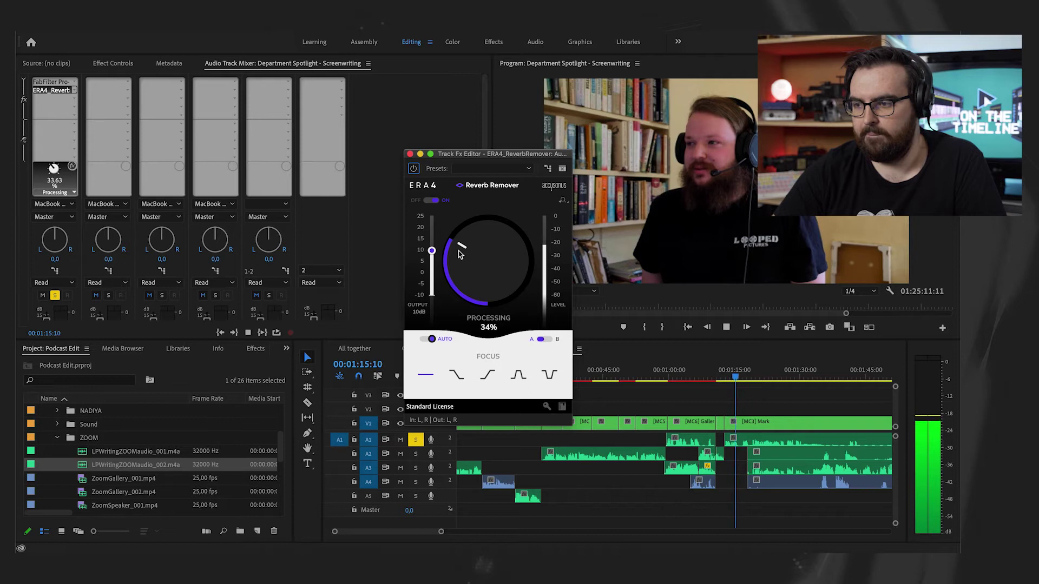
{"action": "key", "text": "space"}
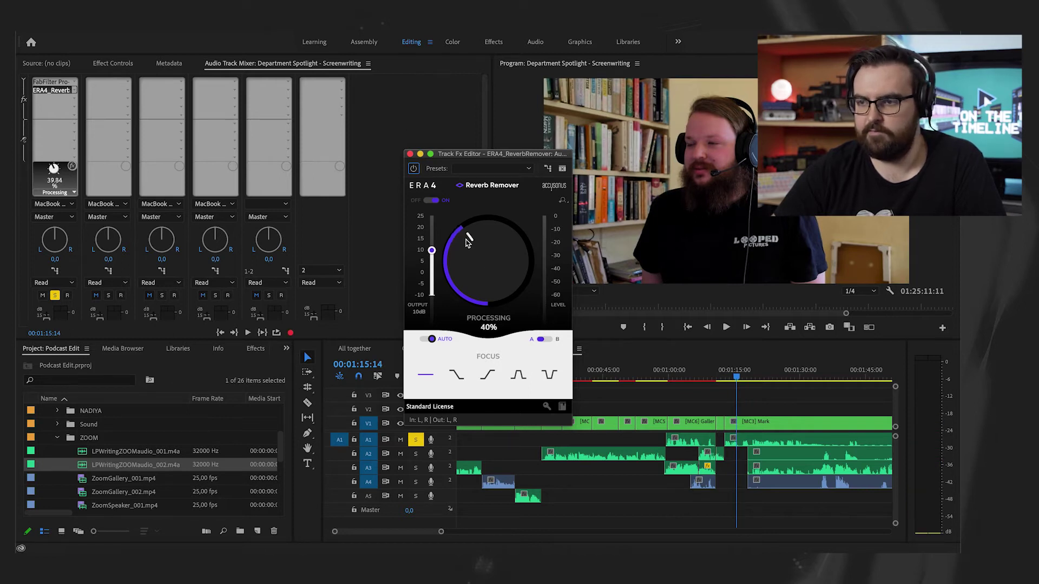
{"action": "left_click", "coordinate": [729, 378]}
{"action": "key", "text": "space"}
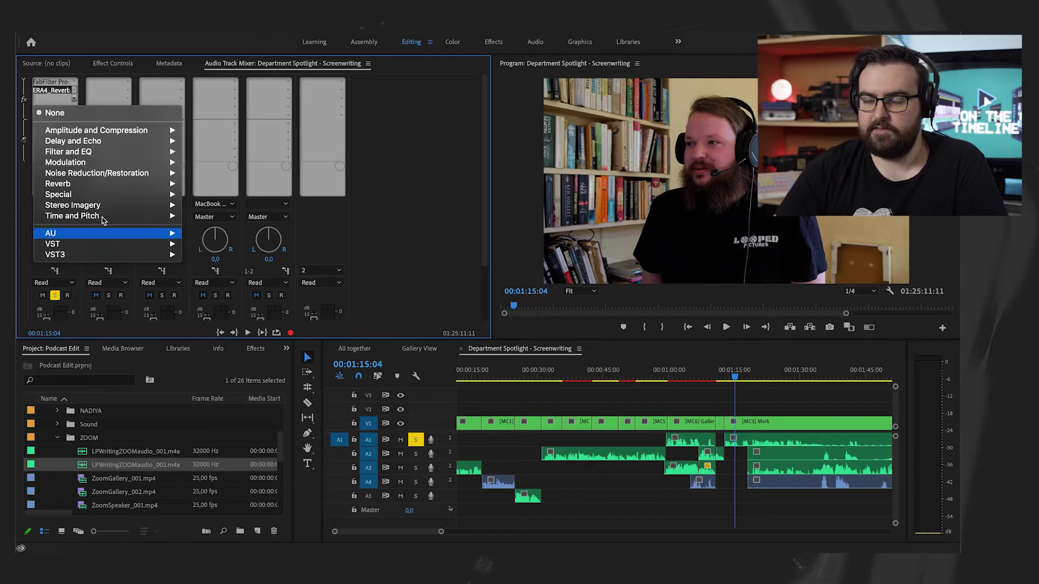
- Insert Dynamics in Audio 1's third slot, enable its compressor and set MakeUp to 1 dB
{"action": "mouse_move", "coordinate": [138, 135]}
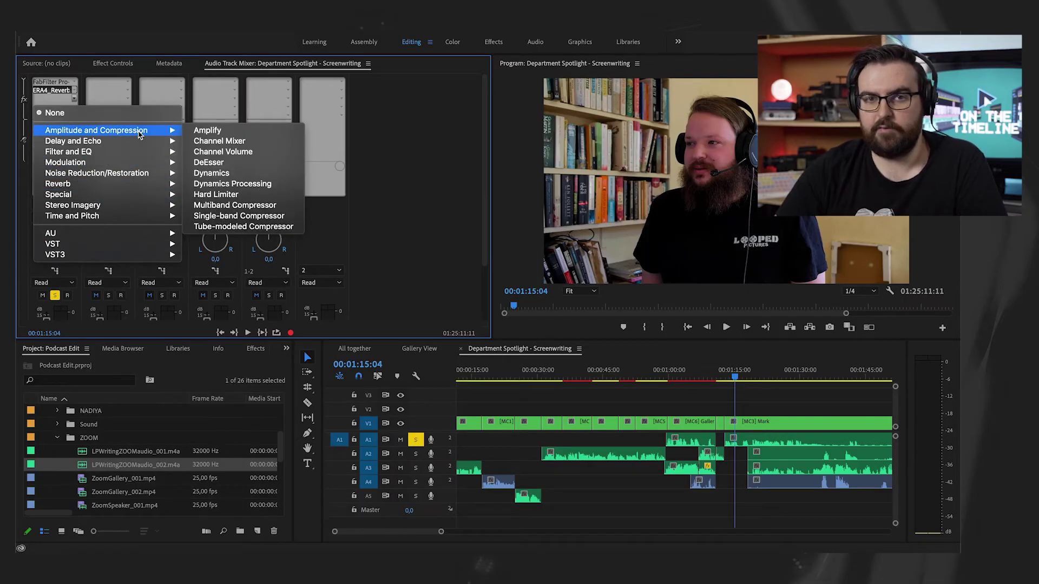
{"action": "left_click", "coordinate": [215, 178]}
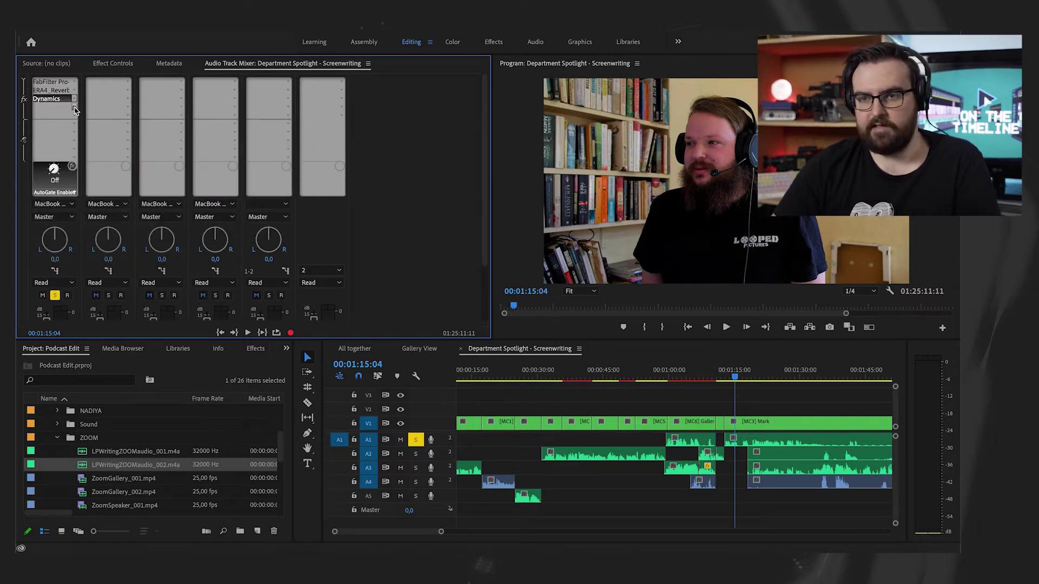
{"action": "double_click", "coordinate": [66, 100]}
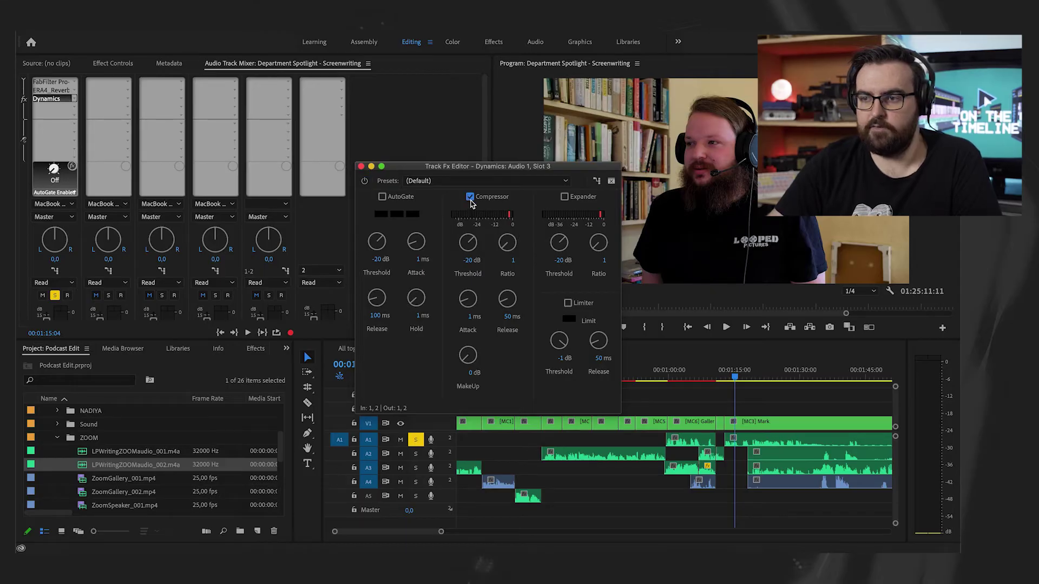
{"action": "left_click", "coordinate": [464, 373]}
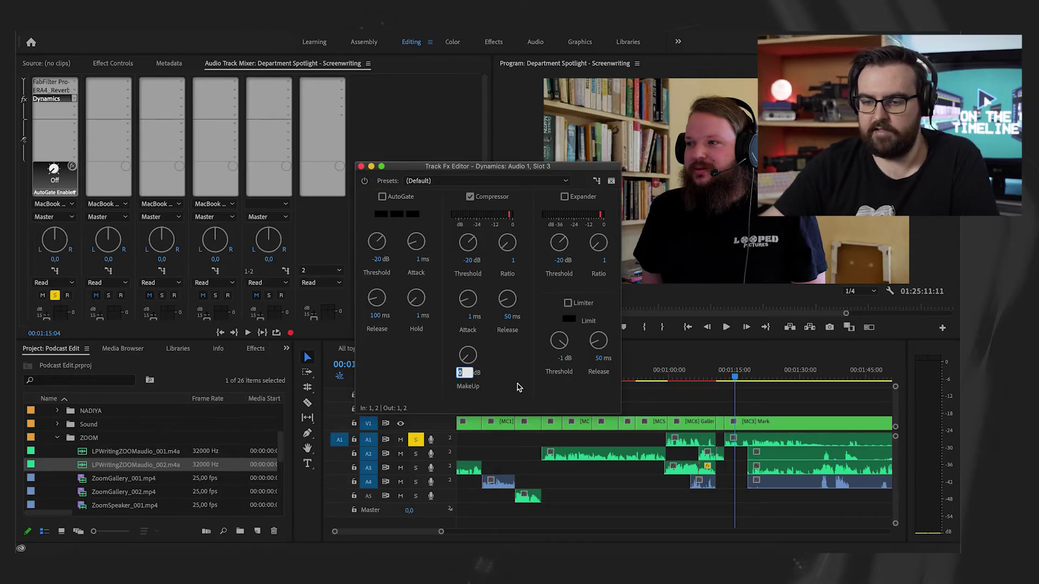
{"action": "type", "text": "1"}
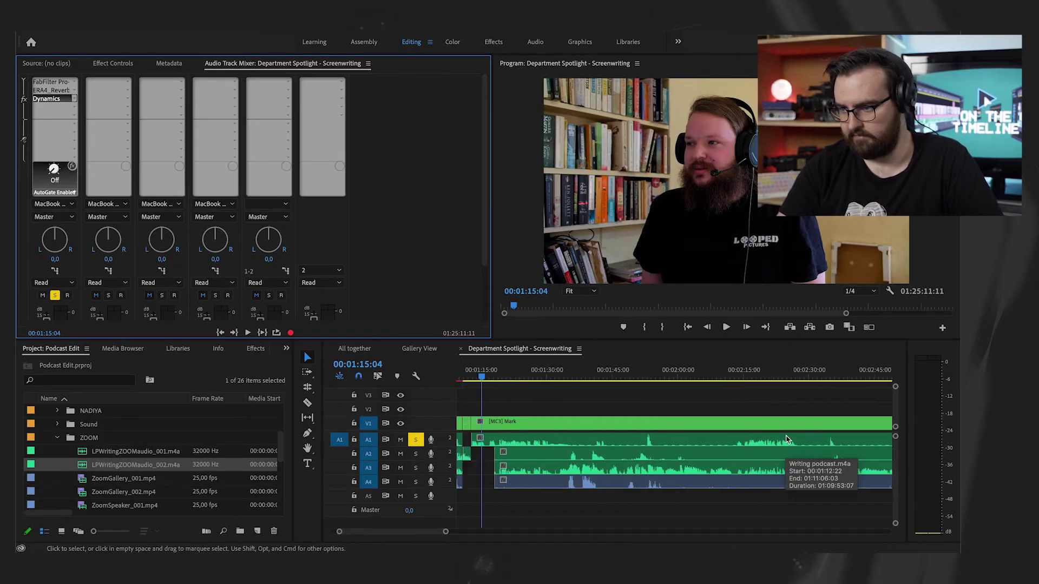
- Open Audio Gain on the long A1 clip and cancel it without changes
{"action": "scroll", "coordinate": [787, 440], "scroll_direction": "up", "scroll_amount": 3}
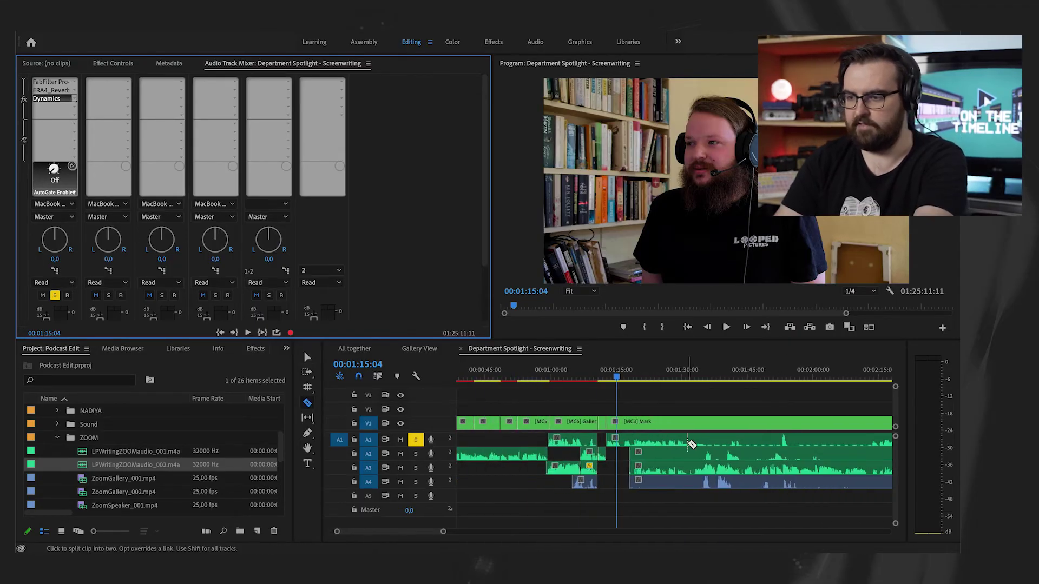
{"action": "left_click", "coordinate": [671, 446]}
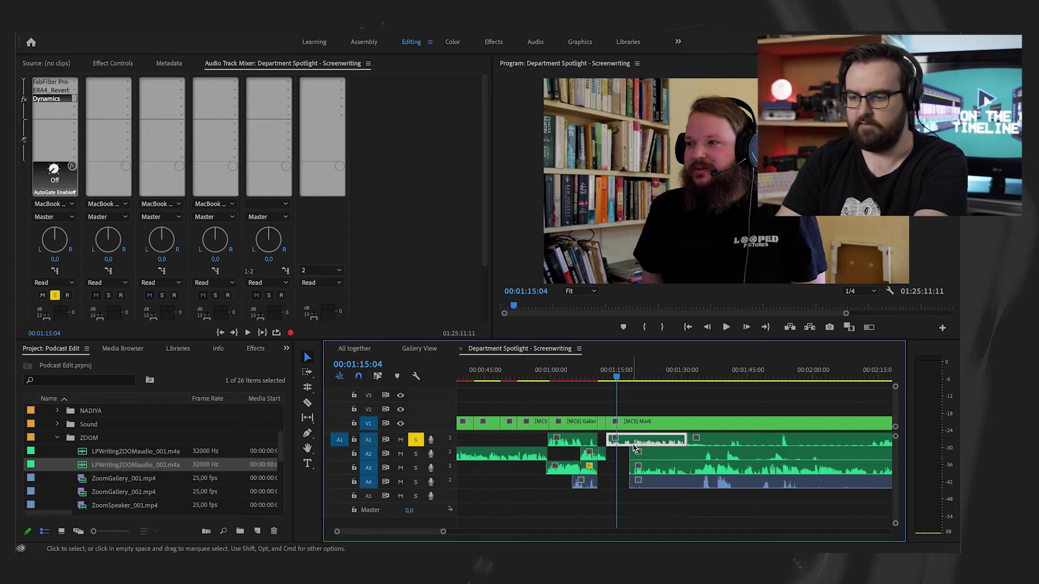
{"action": "key", "text": "g"}
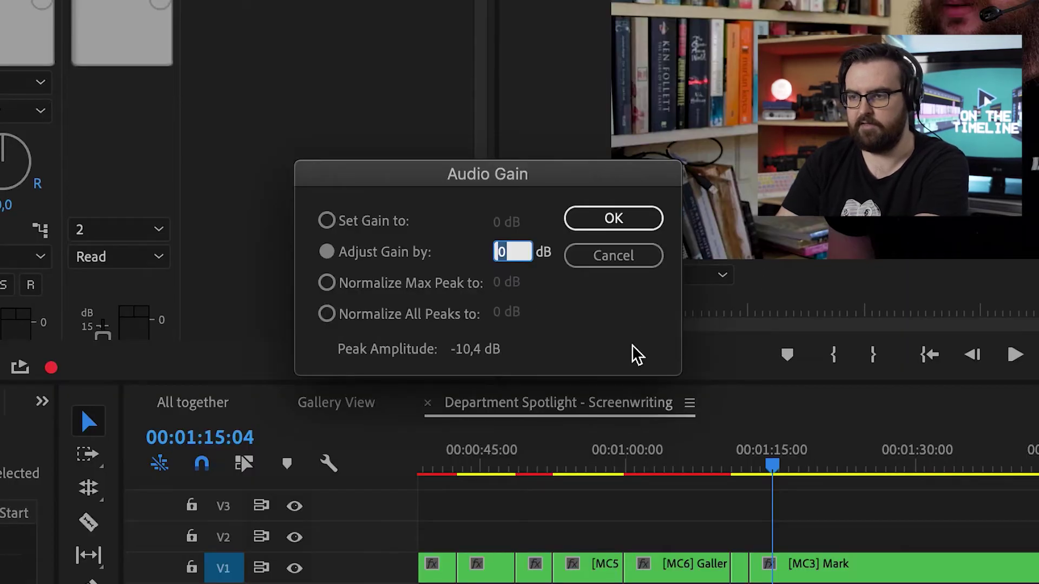
{"action": "left_click", "coordinate": [596, 255]}
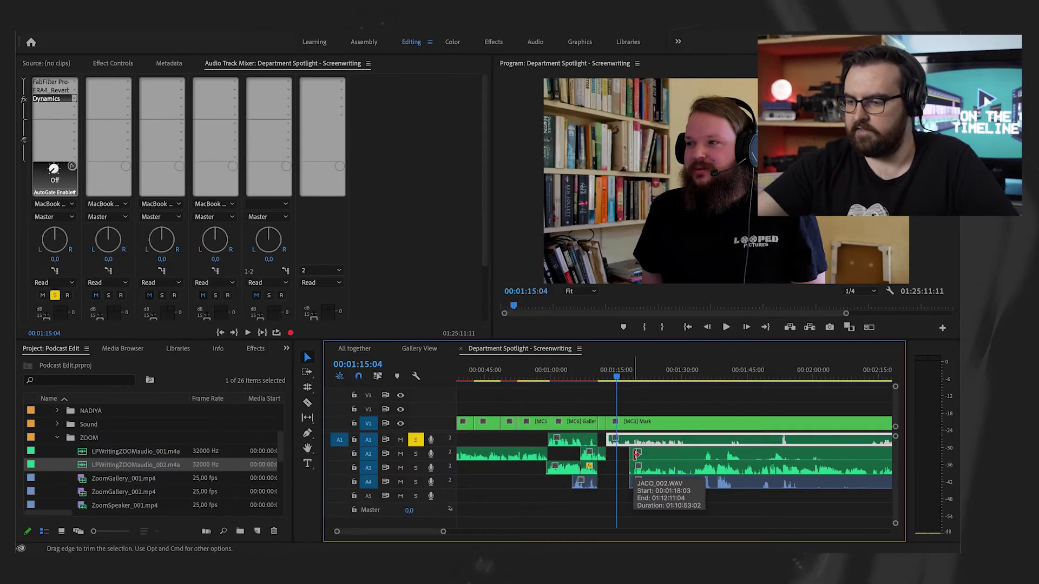
- Make a test razor cut on A1 near 00:07:43, undo it, and park at 00:01:26:12
{"action": "key", "text": "minus"}
{"action": "key", "text": "minus"}
{"action": "key", "text": "minus"}
{"action": "key", "text": "minus"}
{"action": "key", "text": "minus"}
{"action": "key", "text": "minus"}
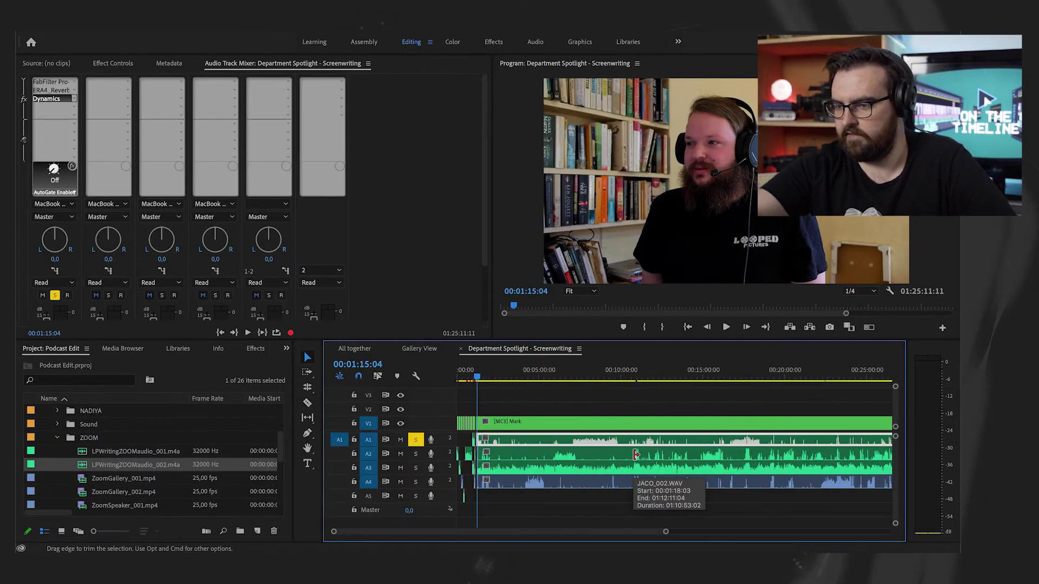
{"action": "left_click", "coordinate": [584, 379]}
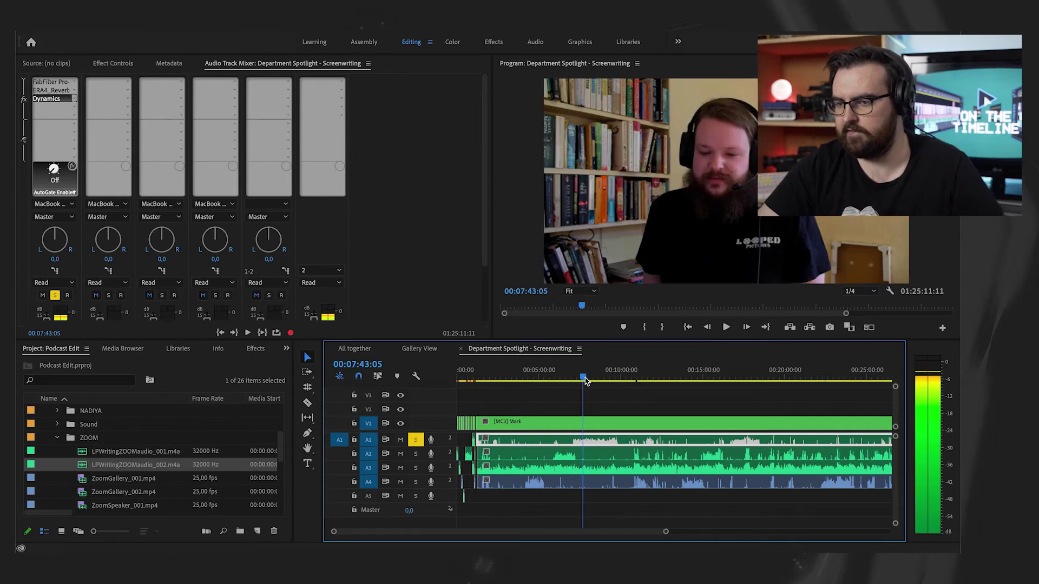
{"action": "key", "text": "equal"}
{"action": "key", "text": "c"}
{"action": "left_click", "coordinate": [749, 447]}
{"action": "key", "text": "v"}
{"action": "left_click", "coordinate": [728, 440]}
{"action": "key", "text": "g"}
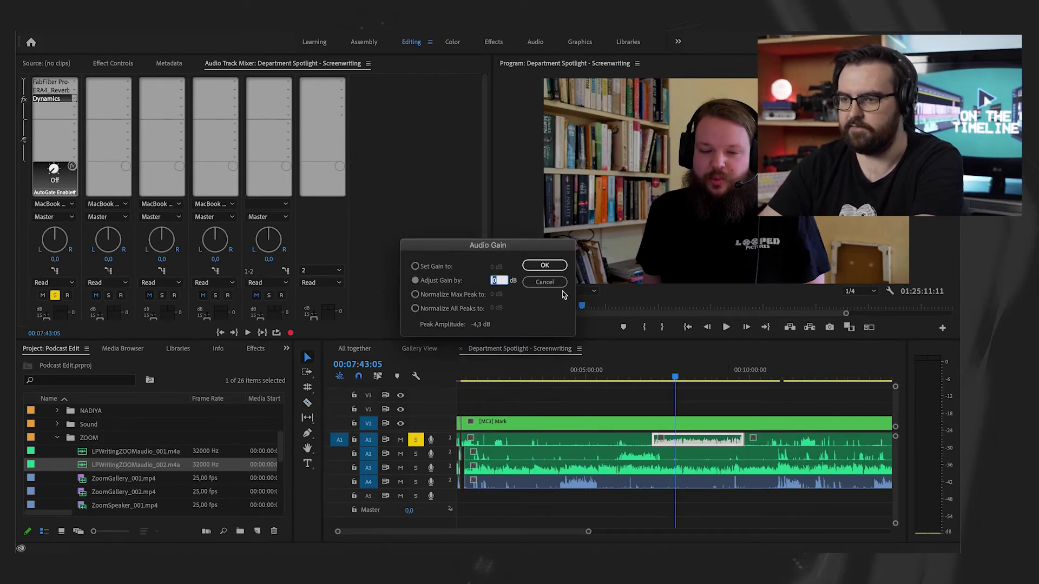
{"action": "left_click", "coordinate": [562, 285]}
{"action": "key", "text": "ctrl+z"}
{"action": "key", "text": "ctrl+z"}
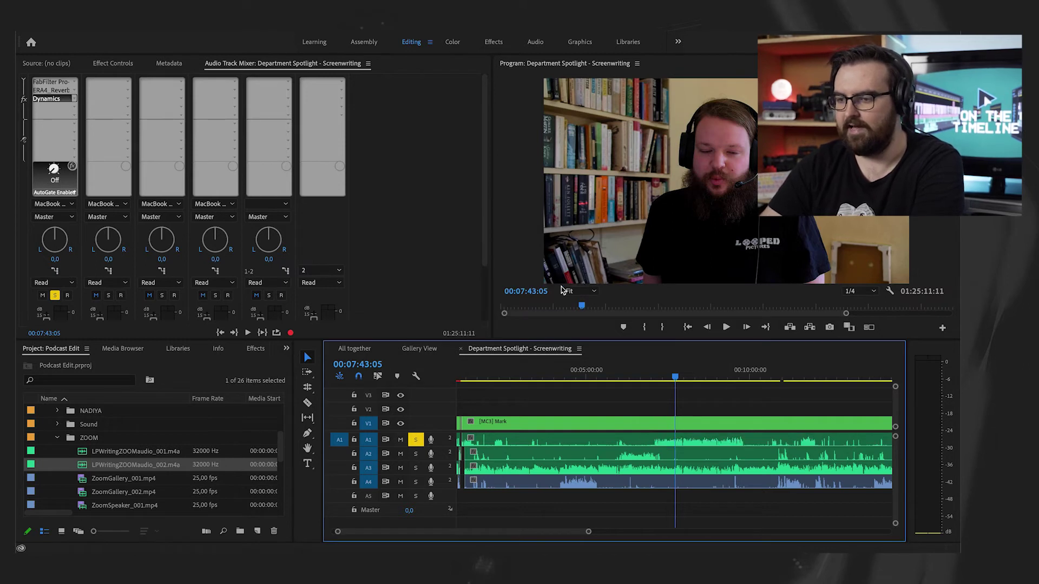
{"action": "scroll", "coordinate": [595, 387], "scroll_direction": "left", "scroll_amount": 2}
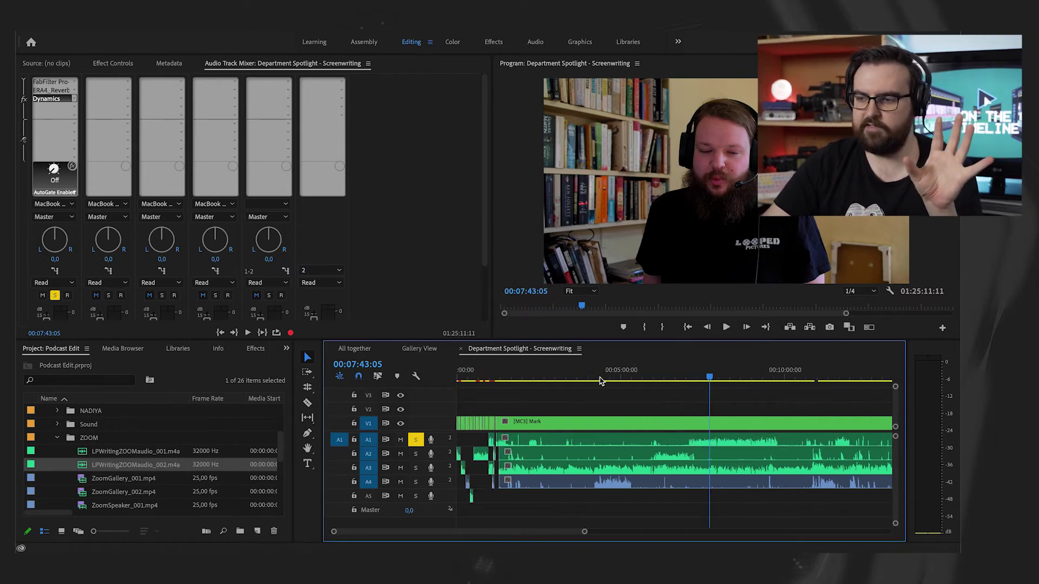
{"action": "left_click", "coordinate": [504, 379]}
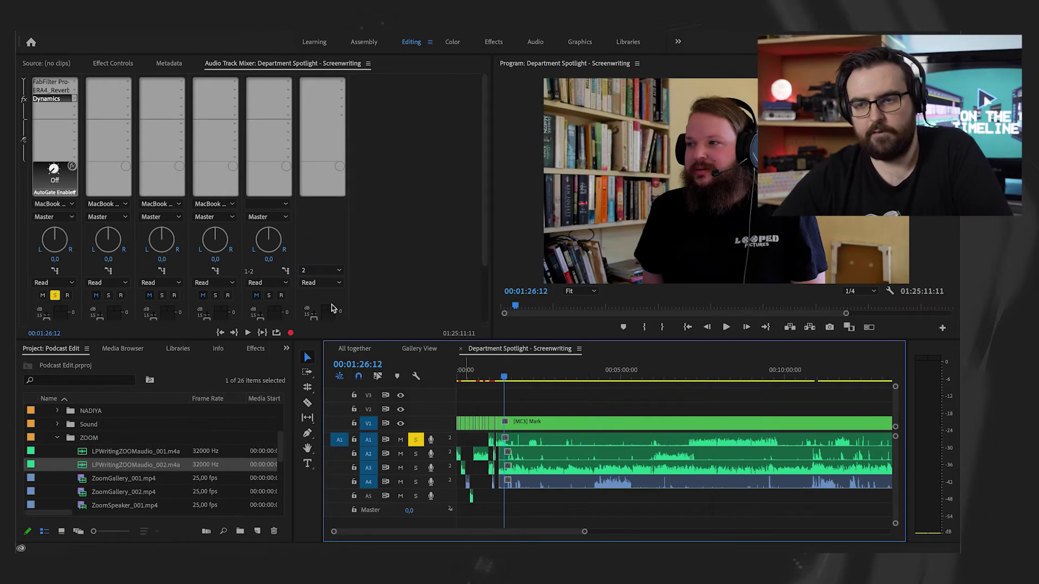
{"action": "double_click", "coordinate": [63, 99]}
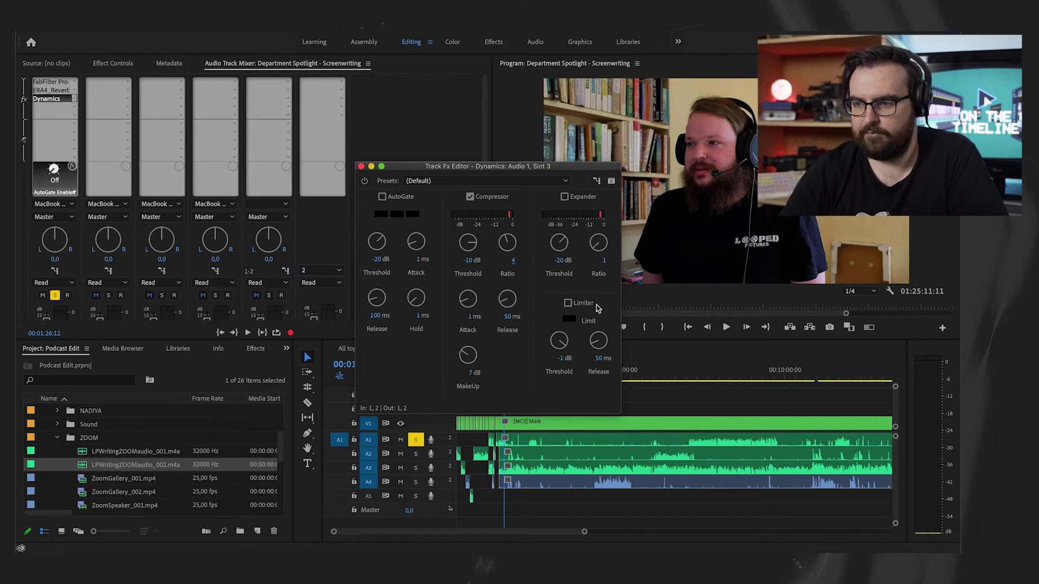
{"action": "key", "text": "space"}
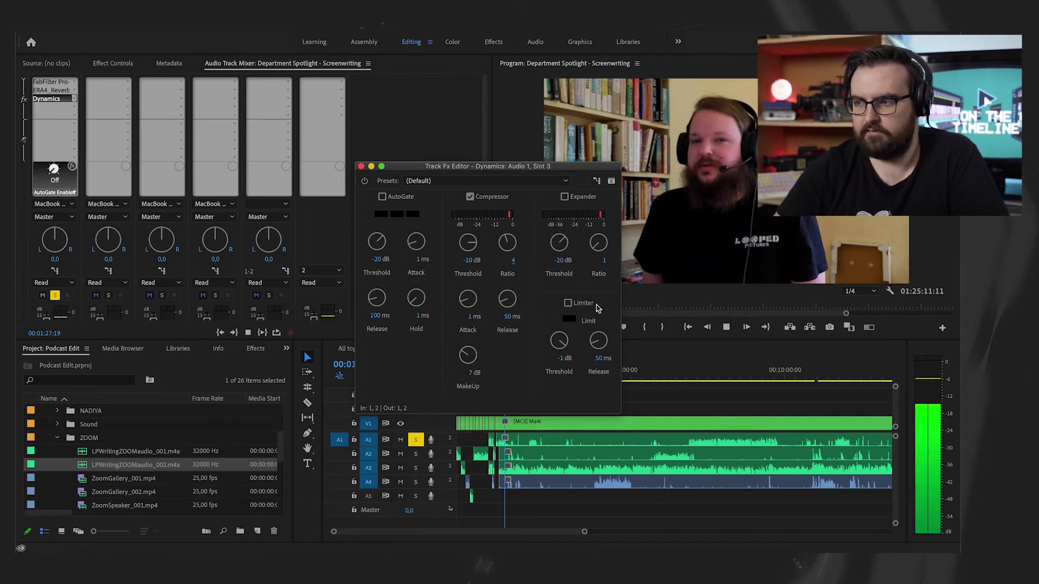
{"action": "key", "text": "space"}
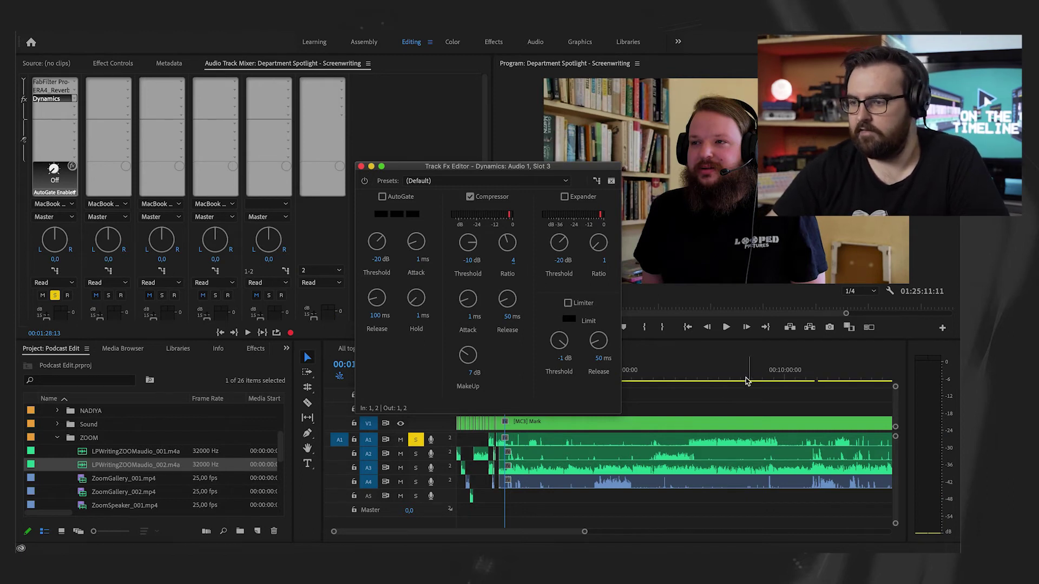
{"action": "left_click", "coordinate": [718, 376]}
{"action": "key", "text": "space"}
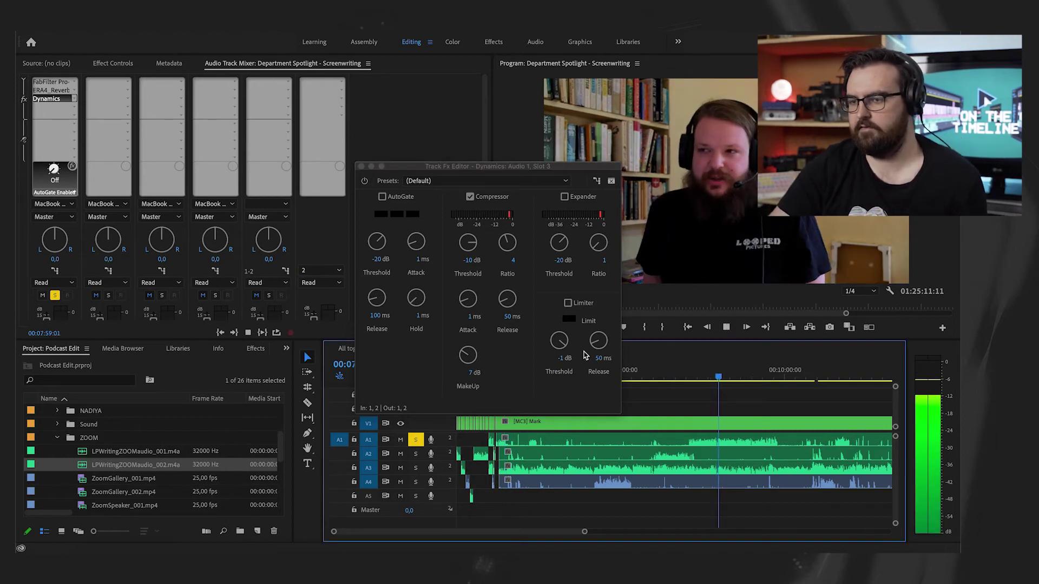
{"action": "left_click", "coordinate": [363, 166]}
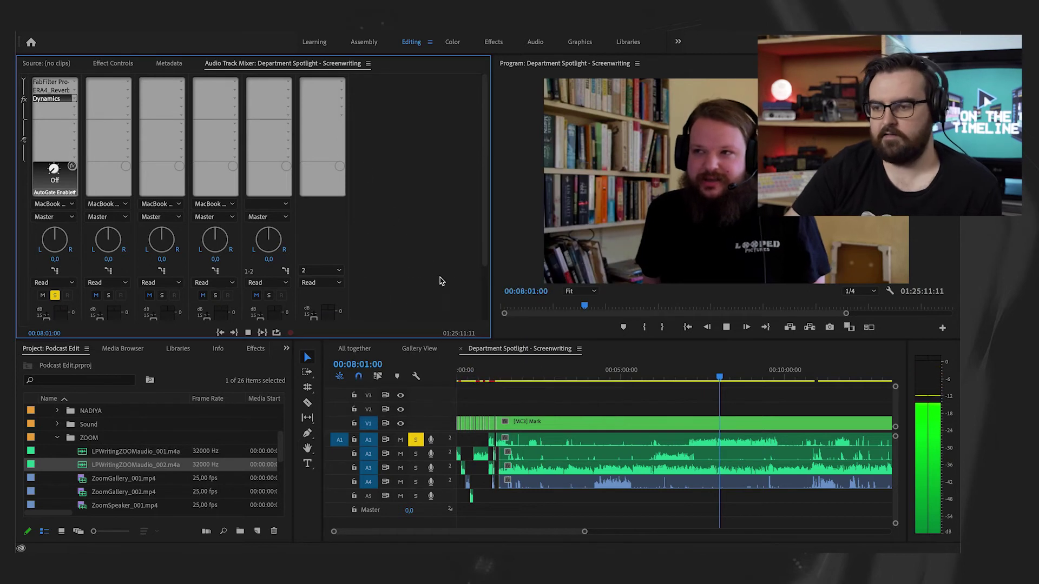
{"action": "key", "text": "space"}
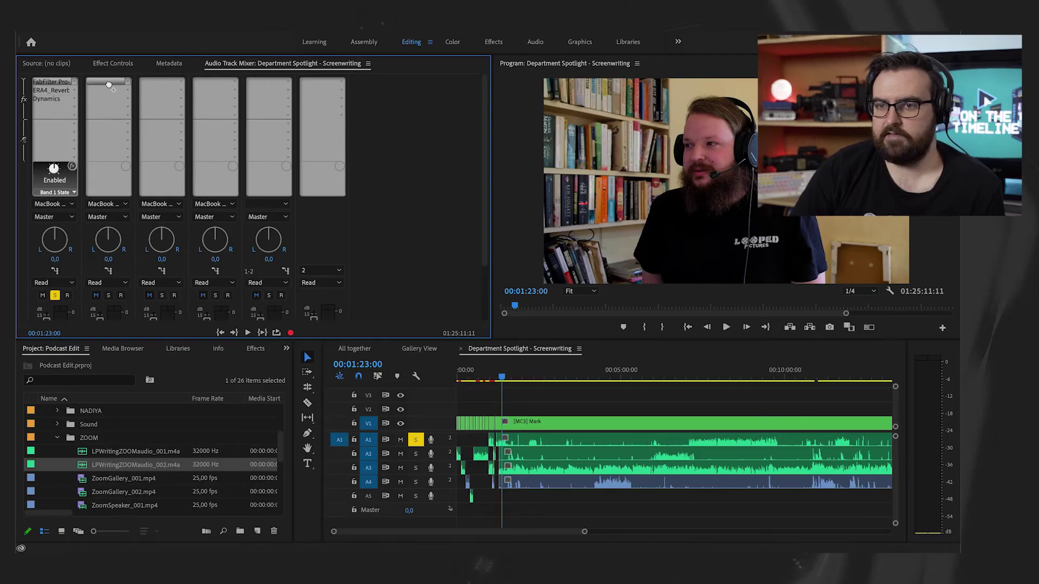
- Copy the FabFilter EQ onto tracks 2 and 3 and jump to 00:00:43:06
{"action": "left_click_drag", "start_coordinate": [108, 85], "coordinate": [108, 85]}
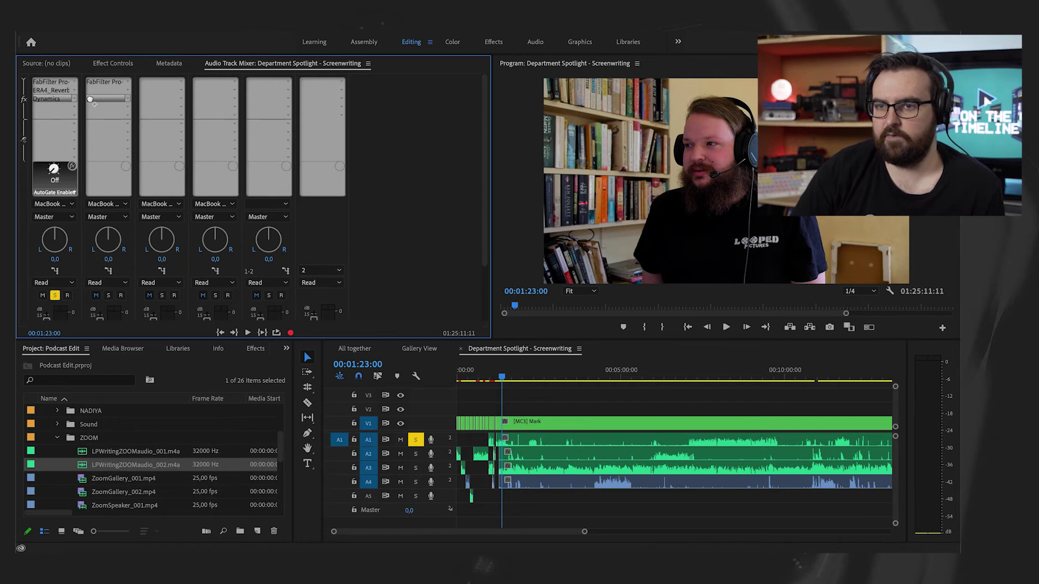
{"action": "left_click_drag", "start_coordinate": [150, 79], "coordinate": [150, 81]}
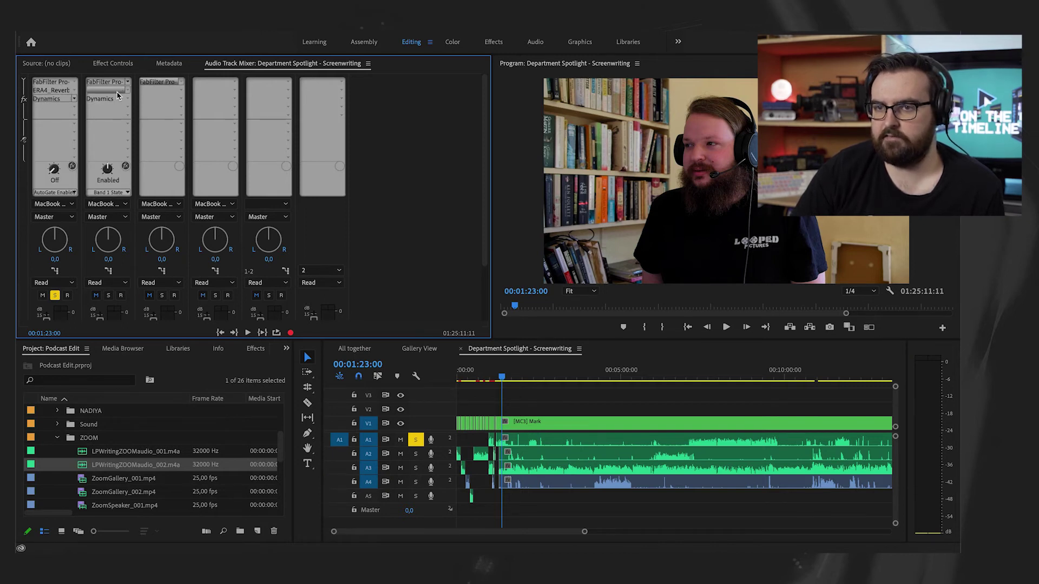
{"action": "left_click", "coordinate": [481, 379]}
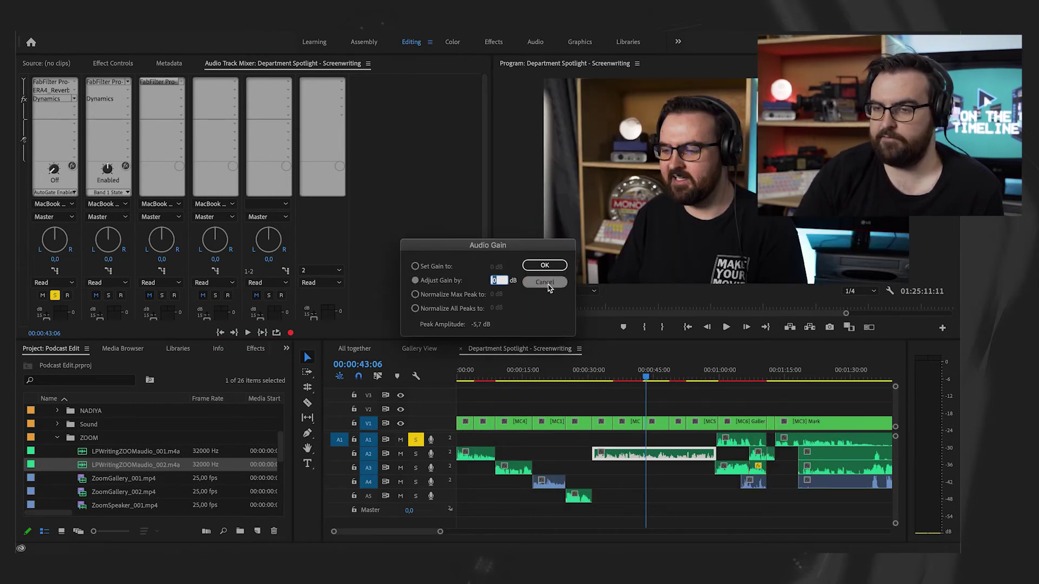
{"action": "left_click", "coordinate": [548, 287]}
- Solo the A2 speaker track and play it back to audition
{"action": "left_click", "coordinate": [112, 101]}
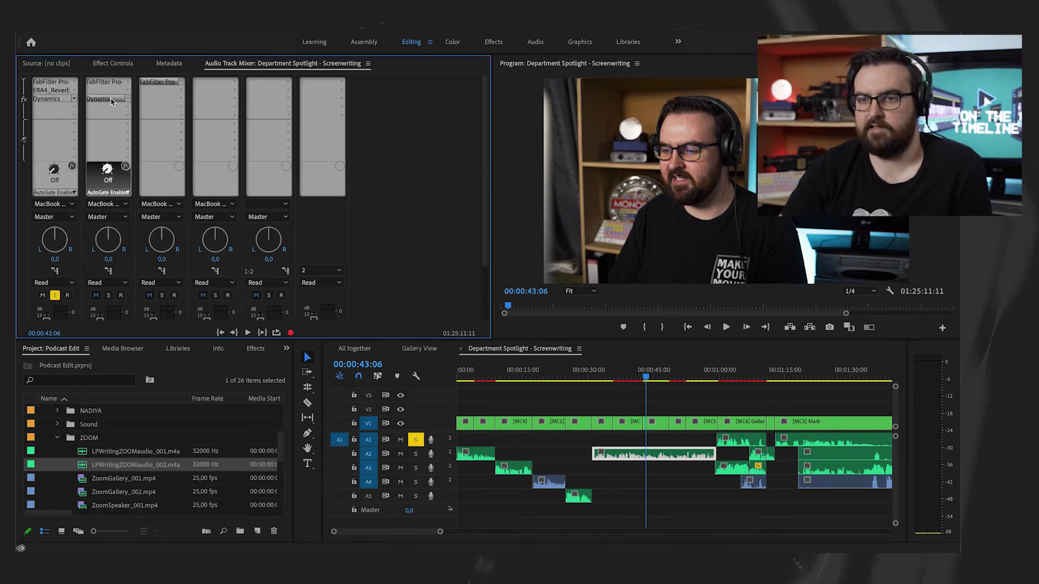
{"action": "left_click", "coordinate": [415, 453]}
{"action": "key", "text": "space"}
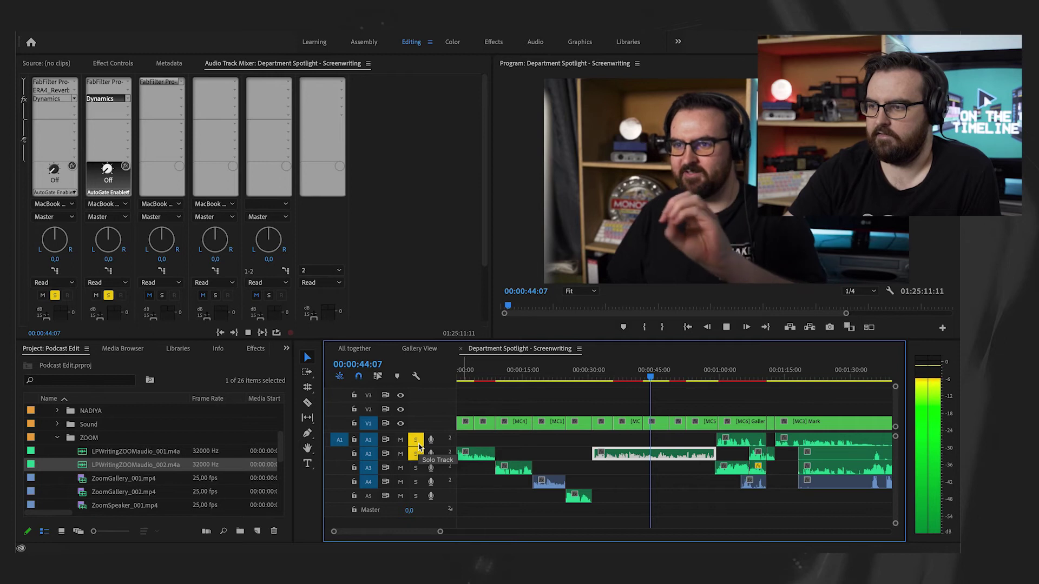
{"action": "key", "text": "space"}
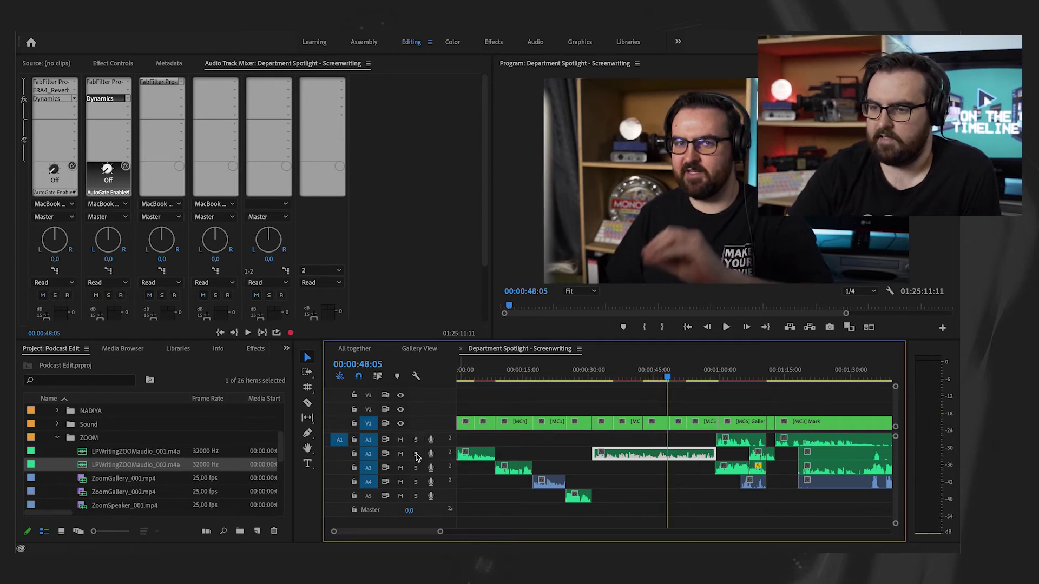
- Copy the FabFilter EQ and Dynamics effects onto the remaining speaker tracks
{"action": "left_click", "coordinate": [153, 84]}
{"action": "left_click_drag", "start_coordinate": [204, 80], "coordinate": [224, 84]}
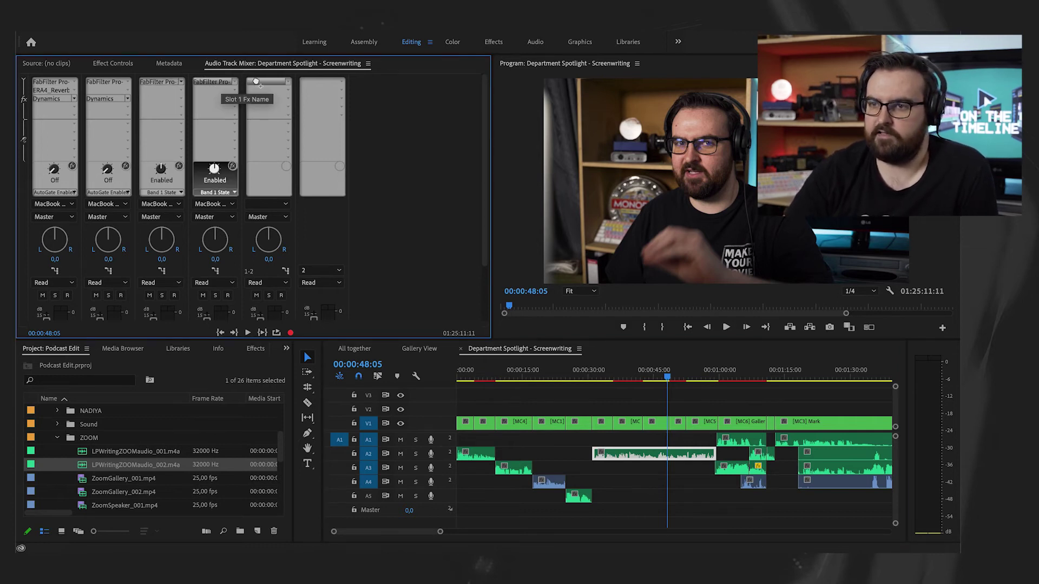
{"action": "left_click_drag", "start_coordinate": [108, 99], "coordinate": [151, 101]}
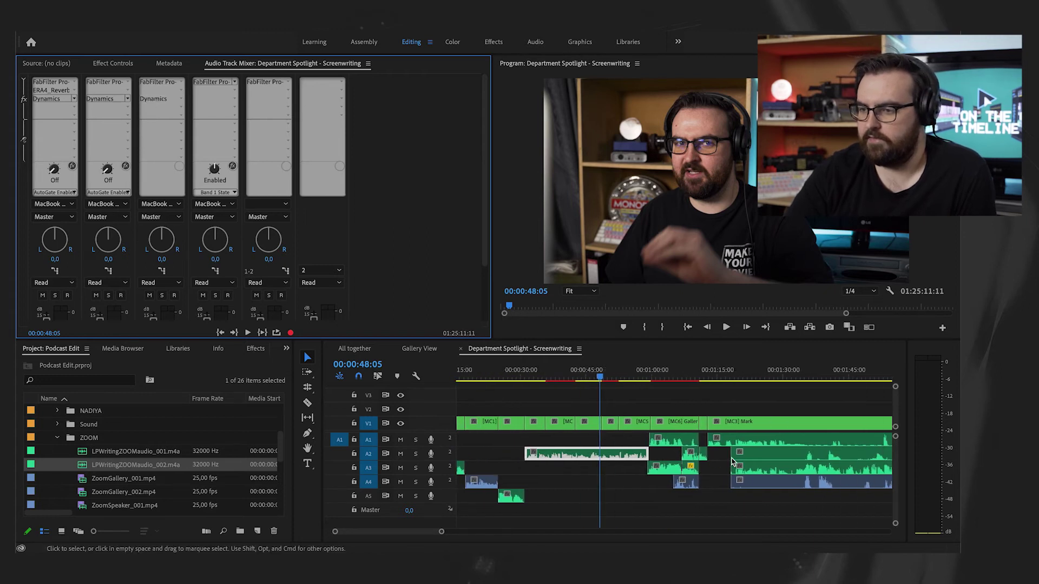
{"action": "left_click_drag", "start_coordinate": [153, 99], "coordinate": [262, 99]}
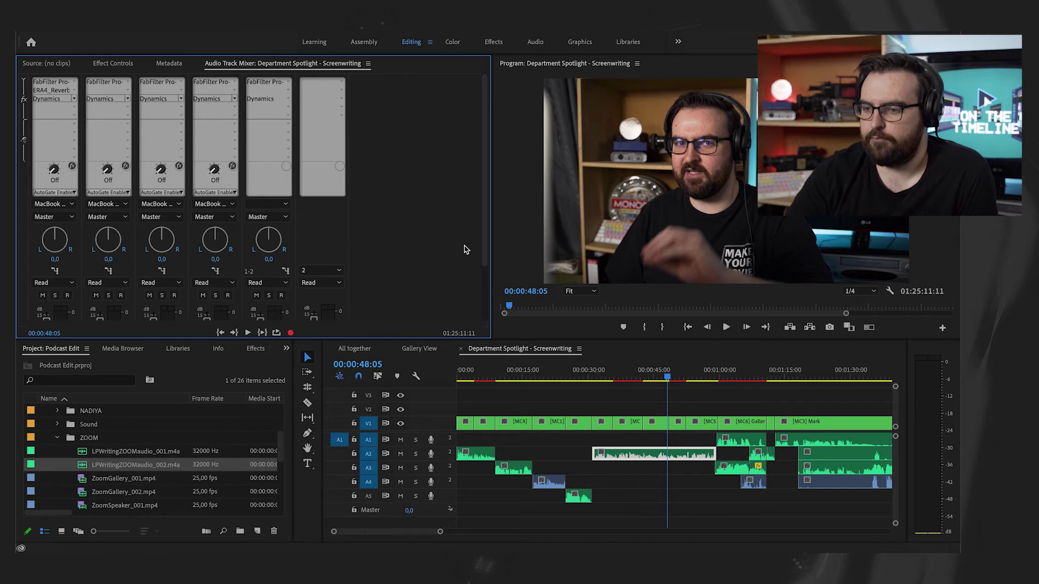
{"action": "left_click", "coordinate": [545, 376]}
{"action": "left_click", "coordinate": [497, 376]}
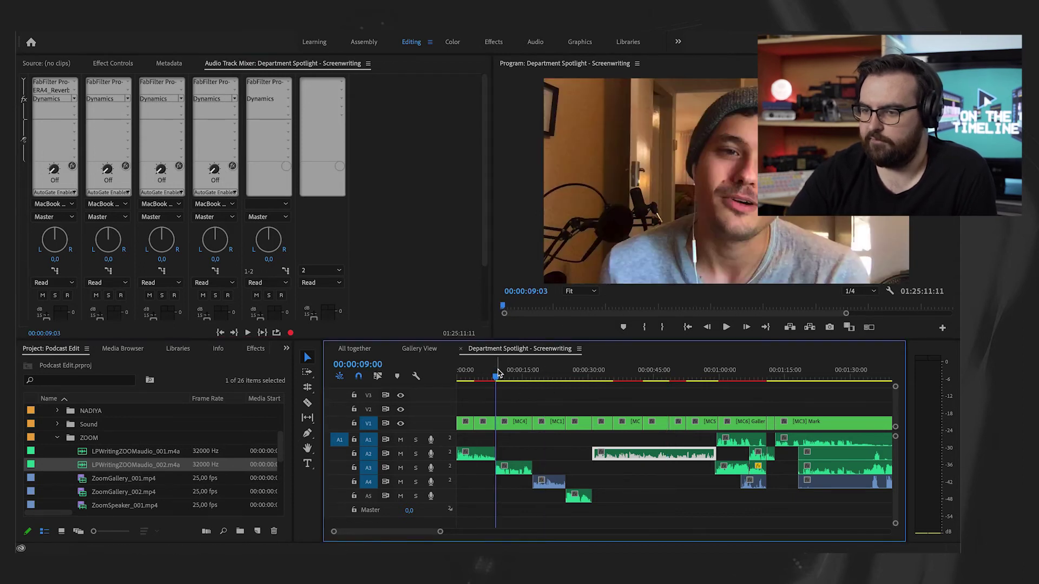
{"action": "key", "text": "space"}
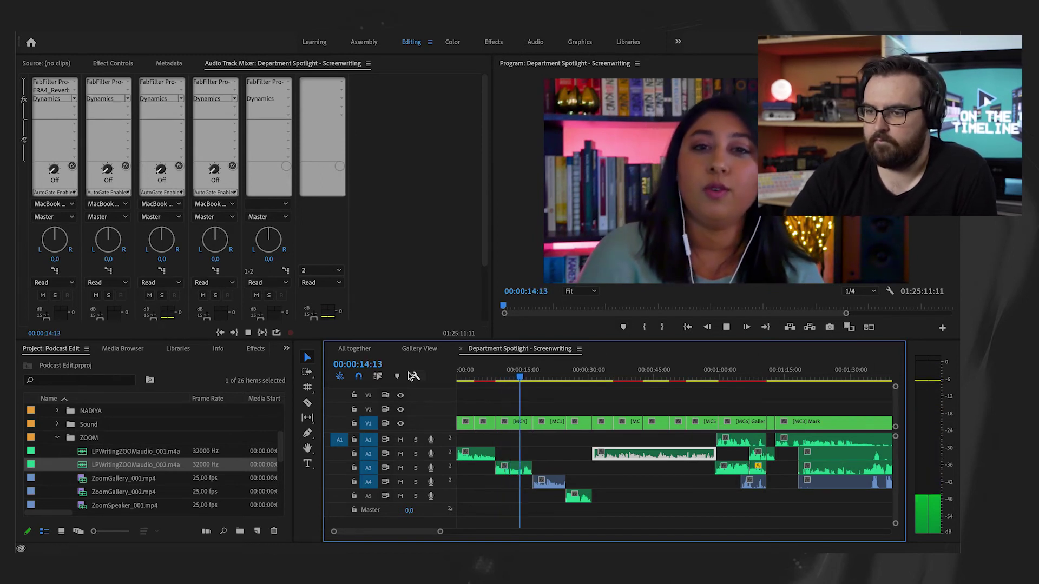
{"action": "key", "text": "space"}
{"action": "key", "text": "g"}
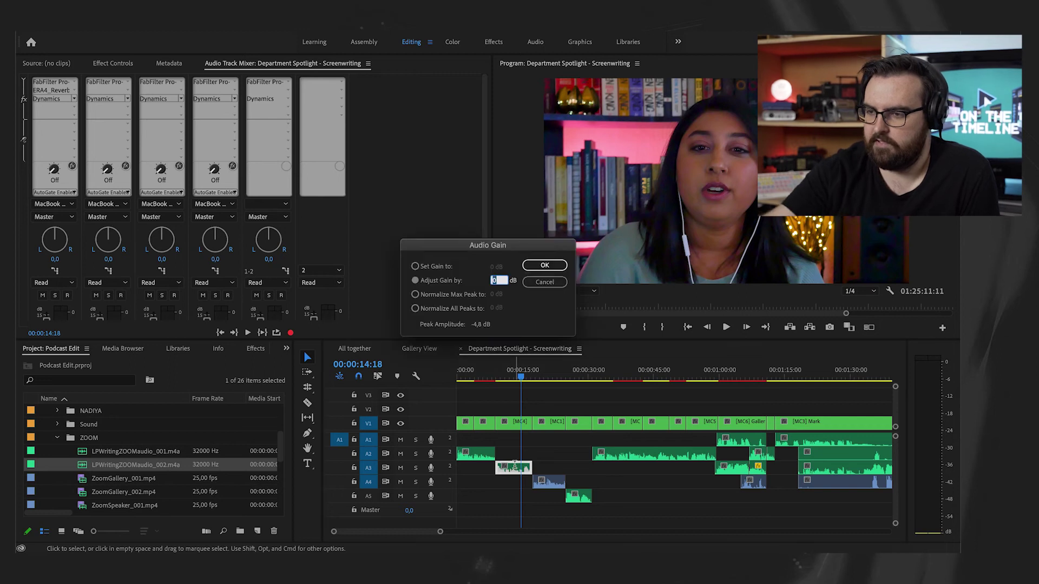
{"action": "left_click", "coordinate": [546, 285]}
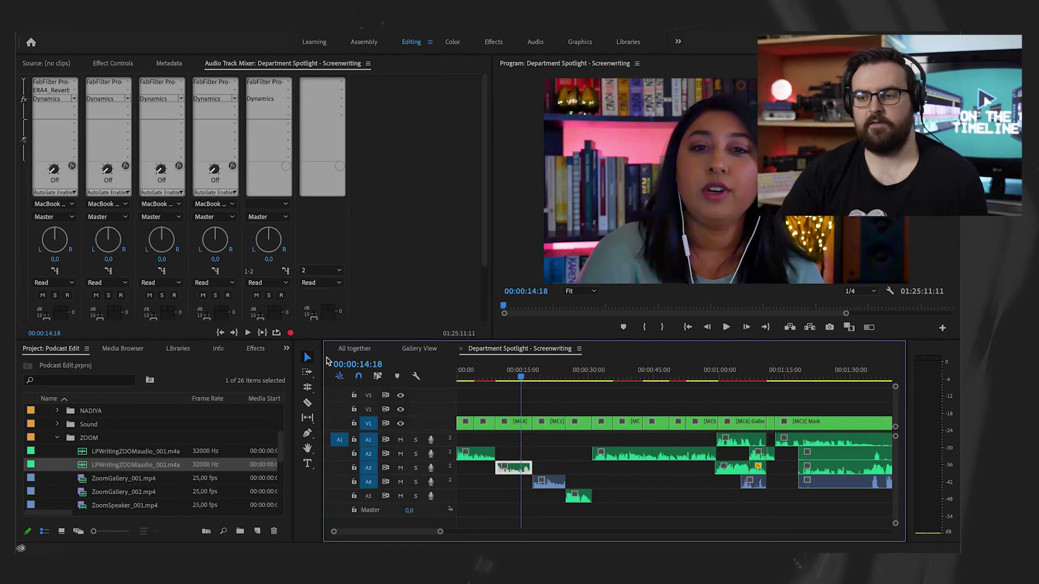
- Open the effect list in the master channel's empty slot to pick an effect
{"action": "left_click", "coordinate": [342, 82]}
{"action": "mouse_move", "coordinate": [354, 115]}
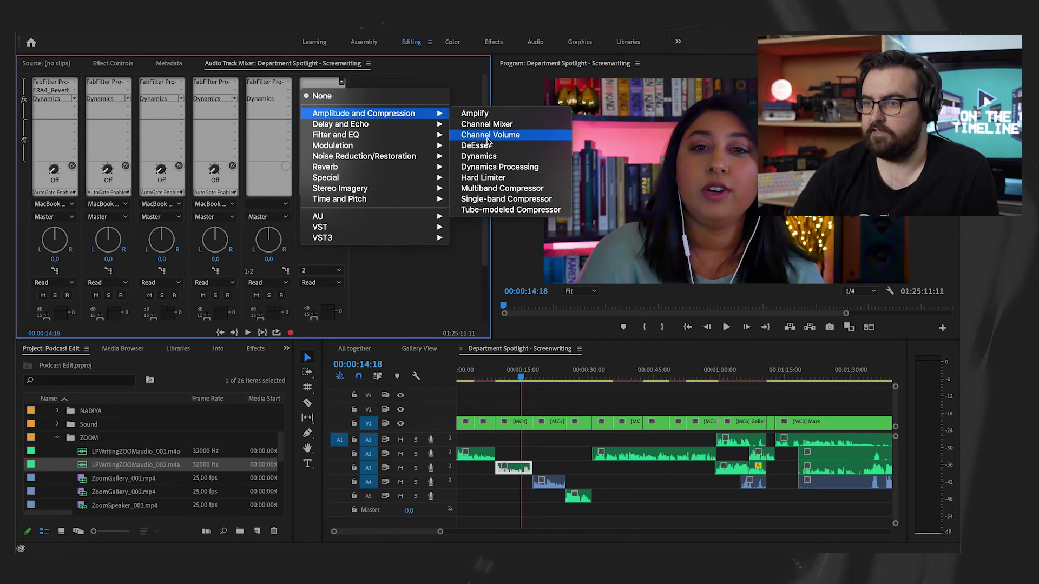